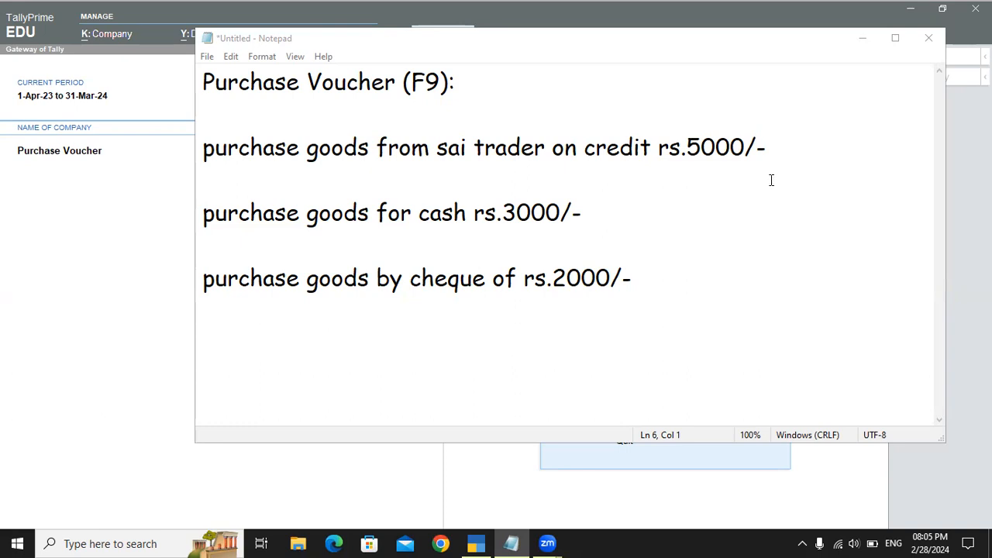
# Step: Below the sai trader credit purchase line, add the indented journal entry "purchase a/c dr" and "to sai trader" on two lines
pyautogui.click(784, 156)
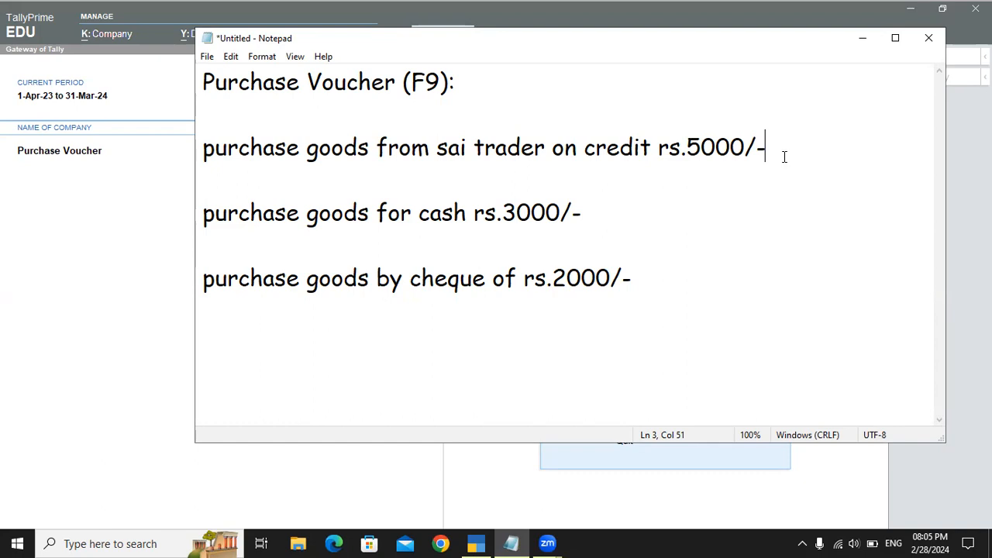
pyautogui.press('Return')
pyautogui.press('Tab')
pyautogui.write('p')
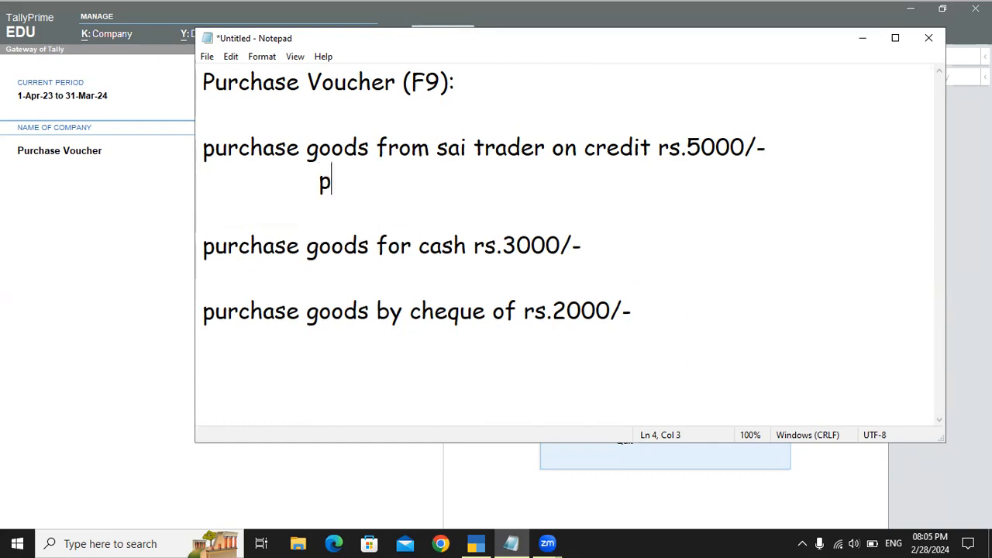
pyautogui.write('urchase a/')
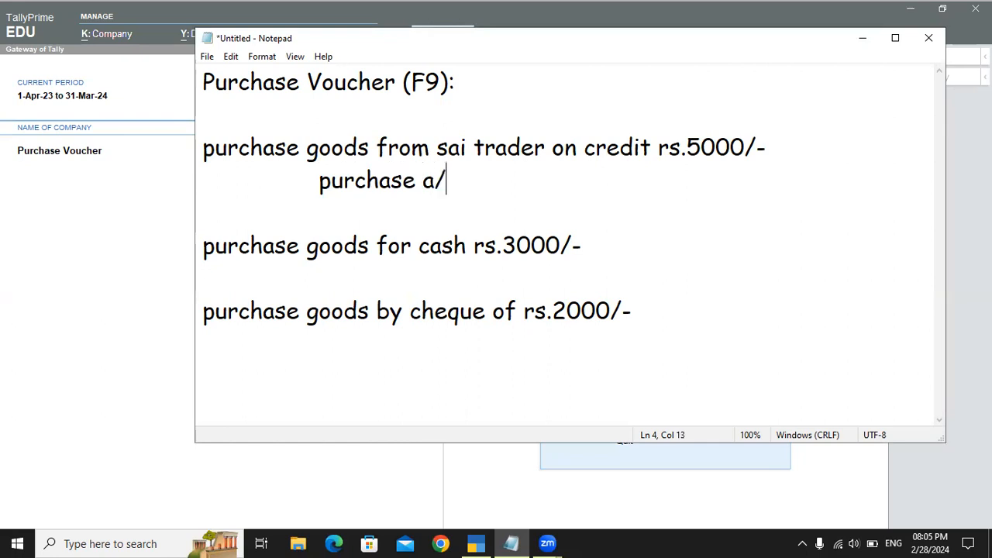
pyautogui.write('c dr')
pyautogui.press('Return')
pyautogui.press('Tab')
pyautogui.write('to ')
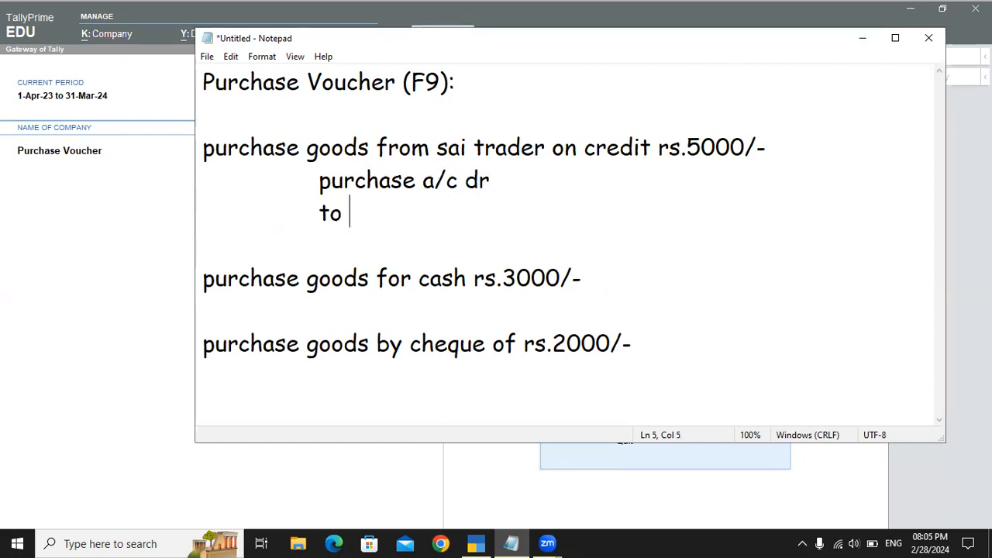
pyautogui.write('sai trader')
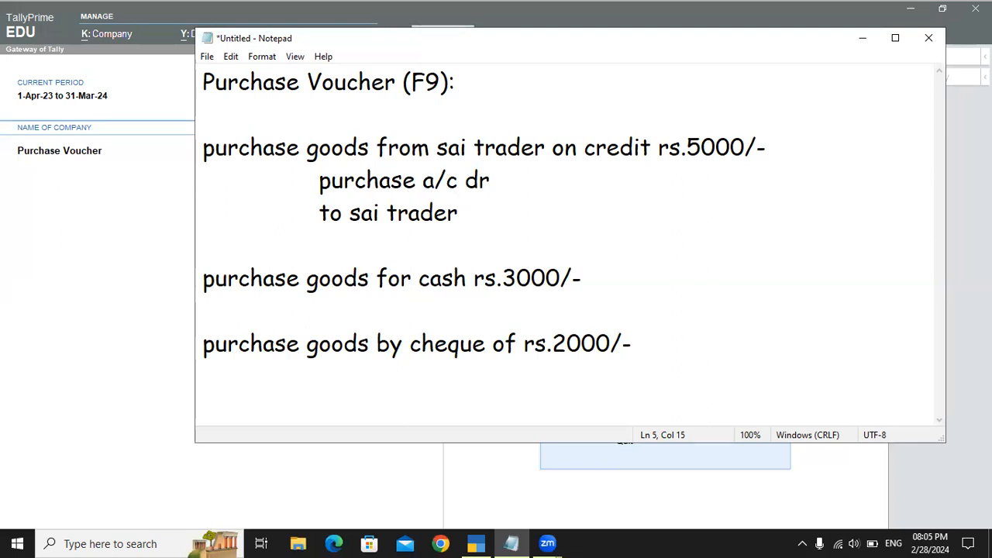
# Step: Add the narration line "(being goods purchased)" under the sai trader journal entry
pyautogui.press('Return')
pyautogui.write('(being')
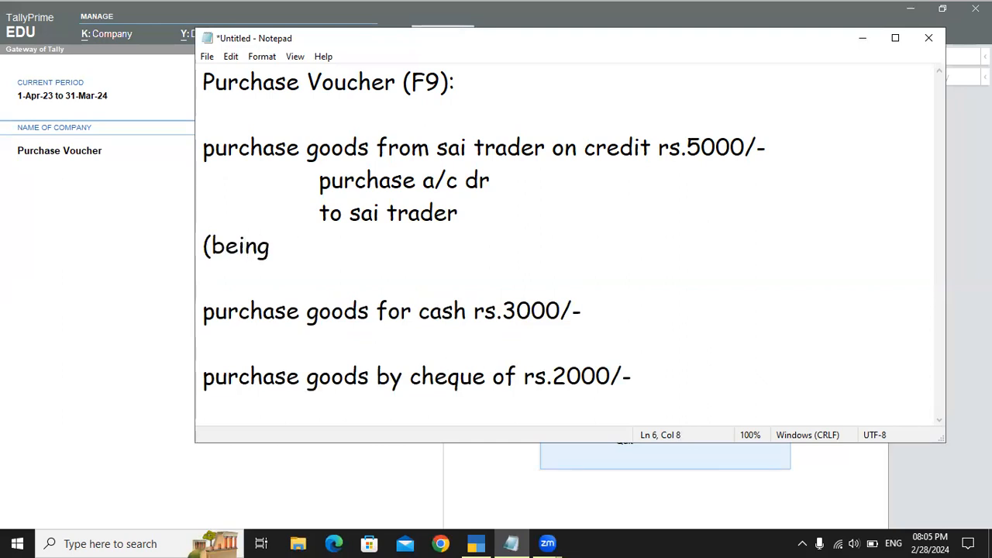
pyautogui.write(' f')
pyautogui.press('BackSpace')
pyautogui.write('goods purchased)')
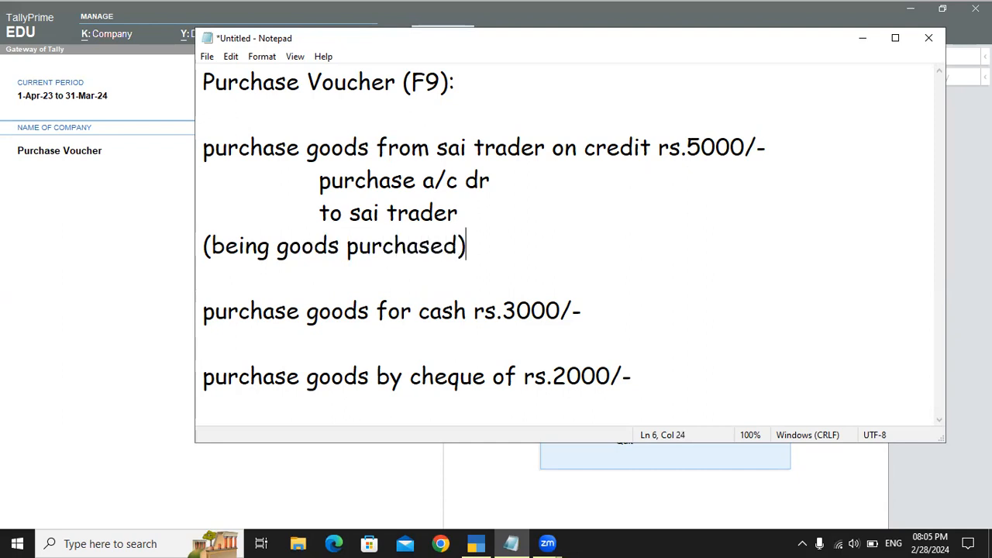
# Step: Replace "goods purchased)" in the narration with the copied transaction text "purchase goods from sai trader on credit" and a closing bracket
pyautogui.moveTo(214, 147); pyautogui.dragTo(651, 150)
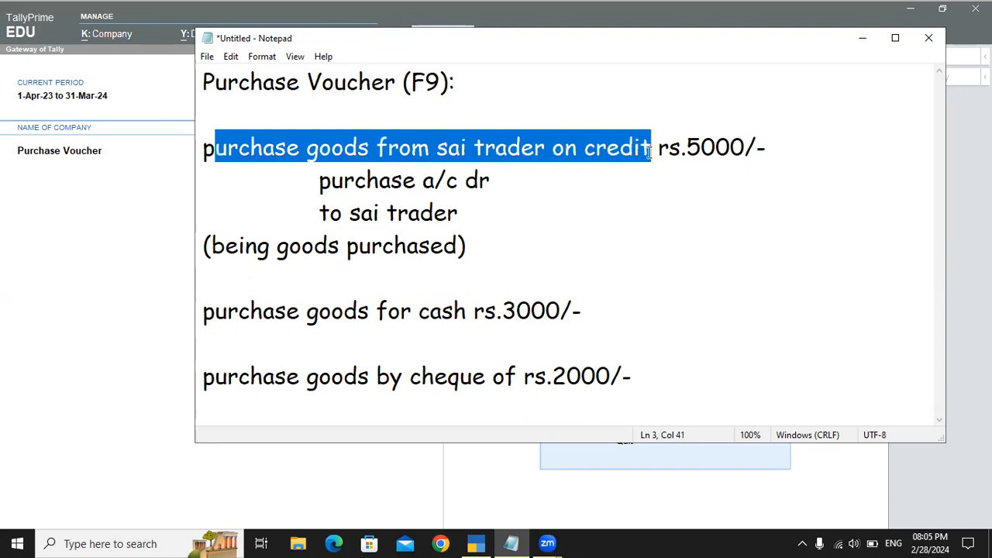
pyautogui.click(262, 144)
pyautogui.doubleClick(269, 141)
pyautogui.moveTo(268, 142); pyautogui.dragTo(614, 151)
pyautogui.hotkey('ctrl', 'c')
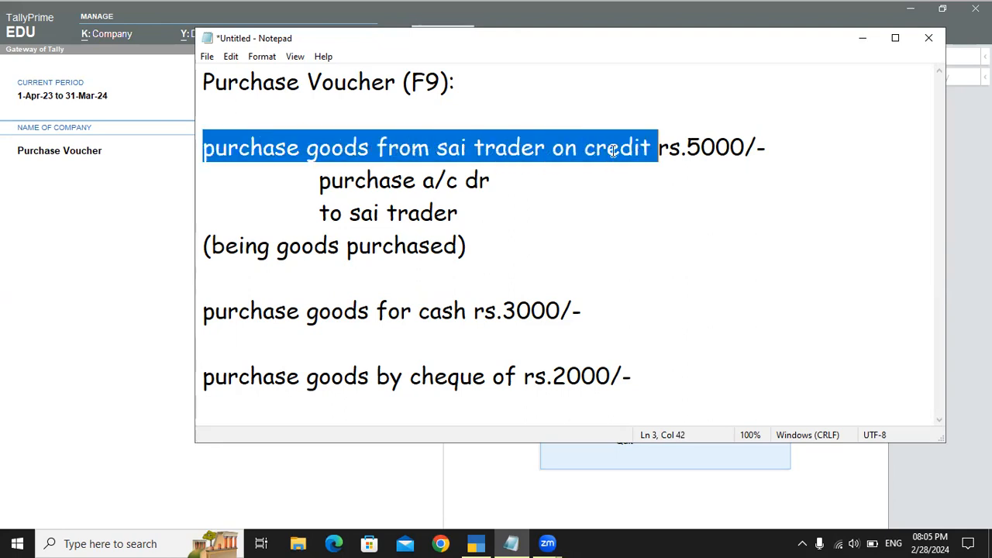
pyautogui.click(231, 246)
pyautogui.doubleClick(308, 246)
pyautogui.moveTo(308, 246); pyautogui.dragTo(400, 246)
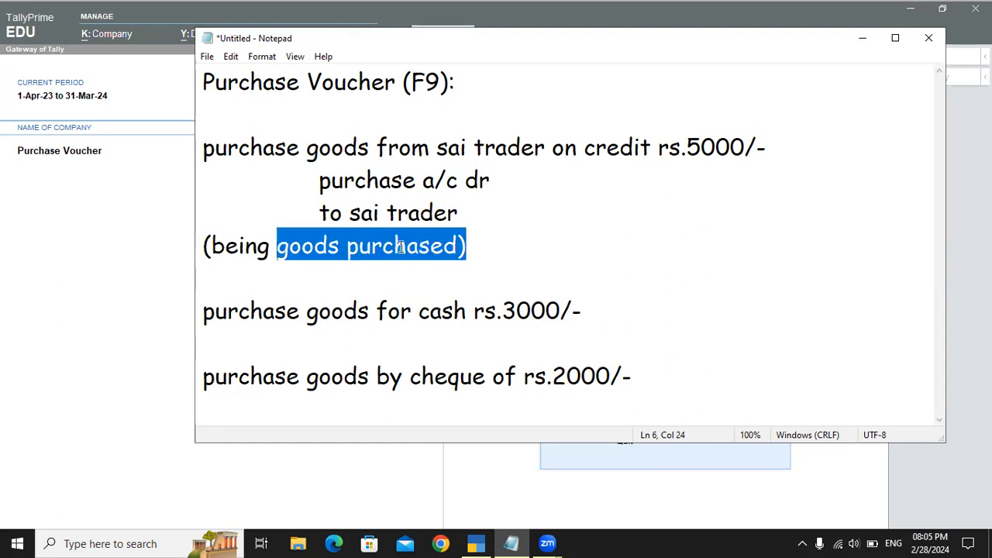
pyautogui.hotkey('ctrl', 'v')
pyautogui.write(')')
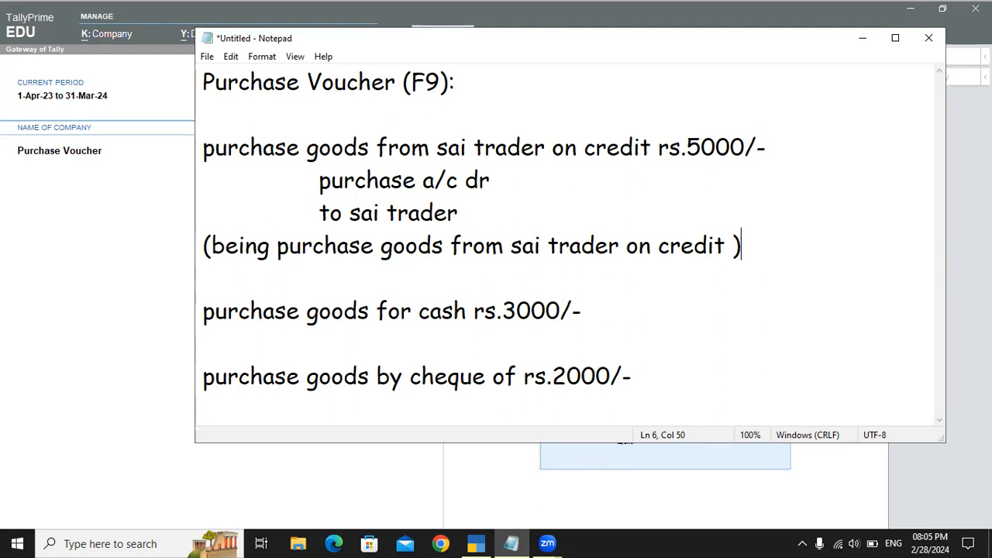
# Step: Append the ledger group "(purchase a/c)" to the purchase debit line of the sai trader entry
pyautogui.click(533, 183)
pyautogui.write('(')
pyautogui.write('purchase')
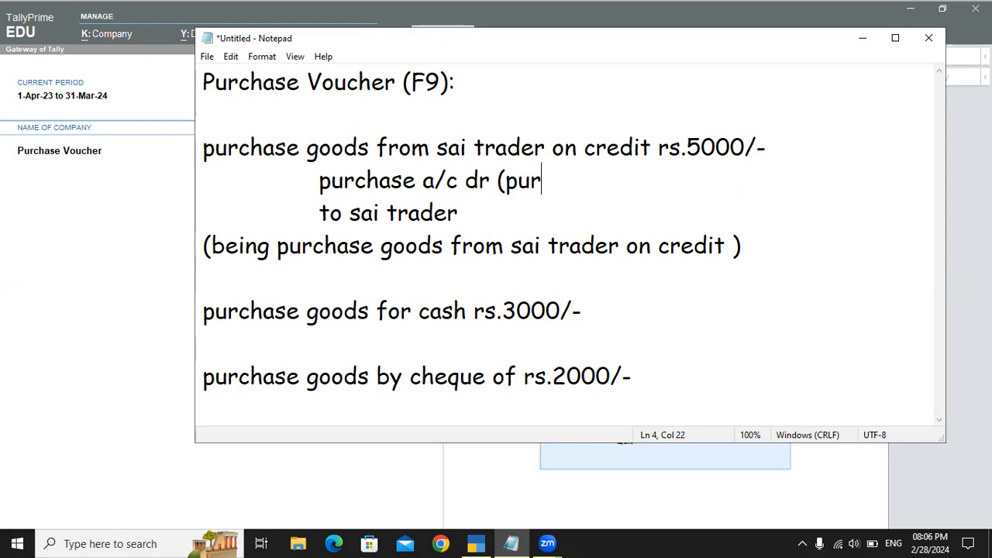
pyautogui.write(' a/c)')
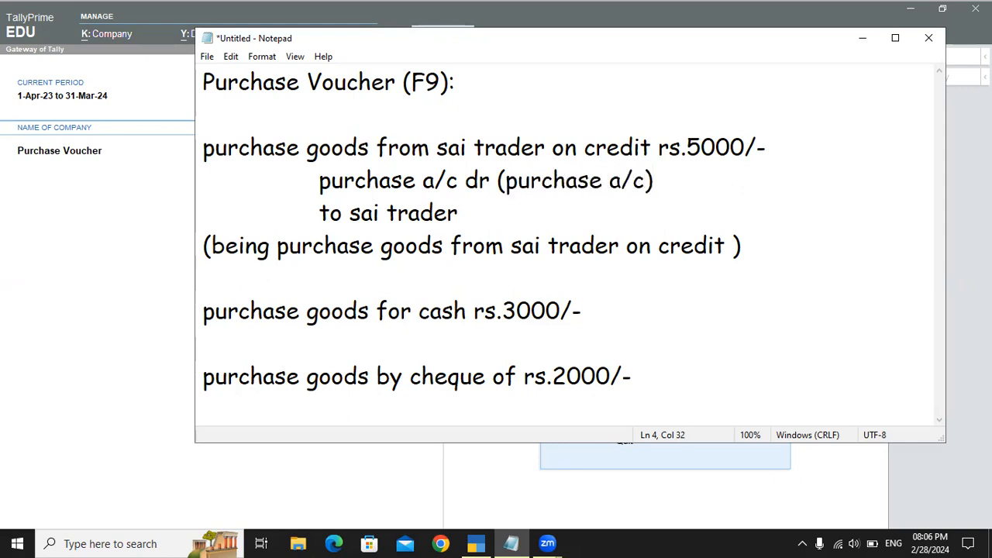
# Step: Append the ledger group "(sundry creditor)" to the "to sai trader" line
pyautogui.click(506, 200)
pyautogui.write('(s')
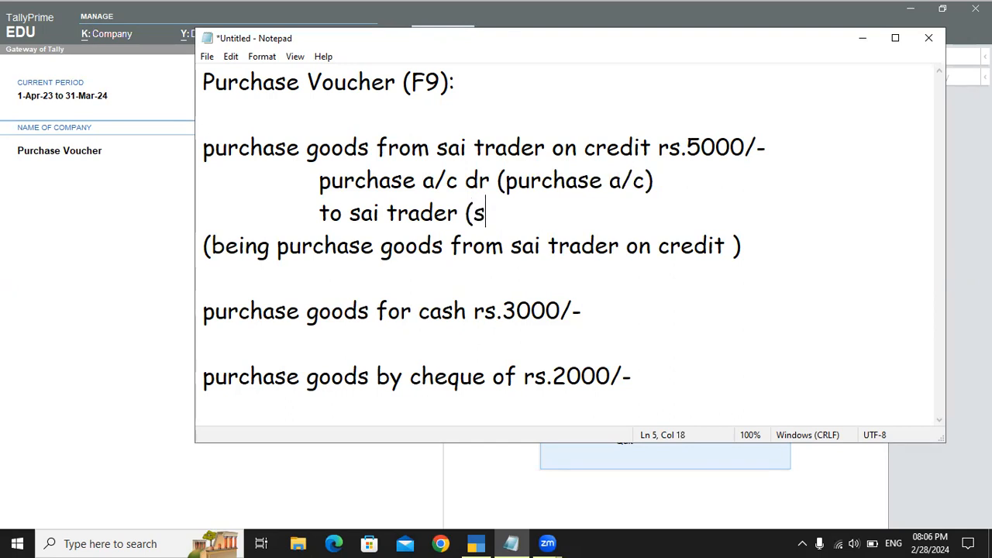
pyautogui.write('undry cr')
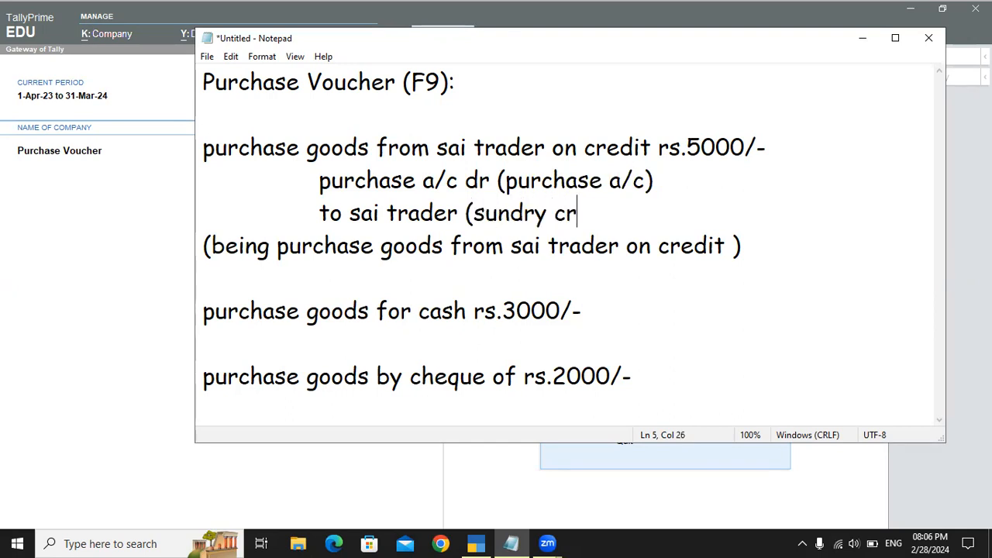
pyautogui.write('editr')
pyautogui.press('BackSpace')
pyautogui.press('BackSpace')
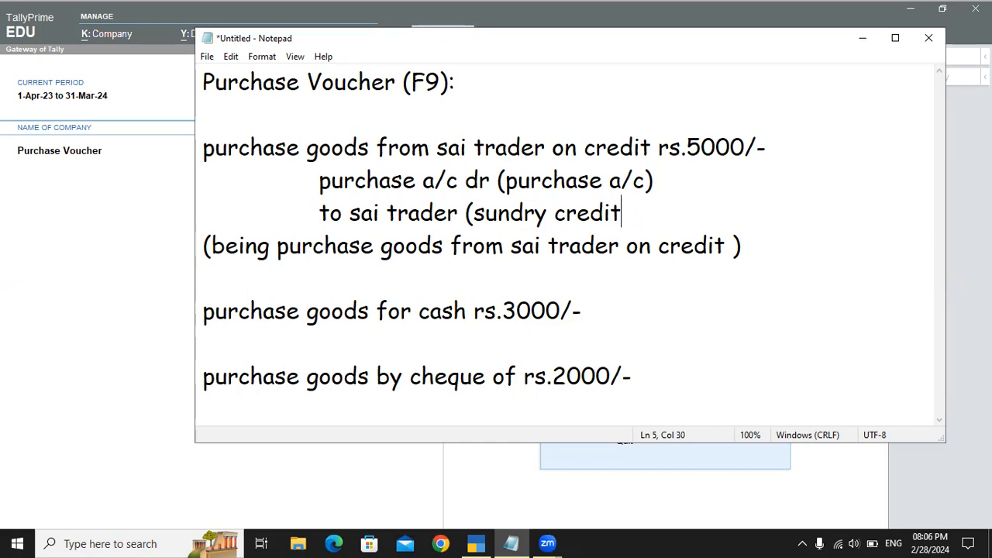
pyautogui.write('tor)')
# Step: Below the rs.3000 cash purchase line, add the indented journal entry "purchase a/c dr" and "to cash a/c" on two lines
pyautogui.click(620, 312)
pyautogui.press('Return')
pyautogui.press('Tab')
pyautogui.write('p')
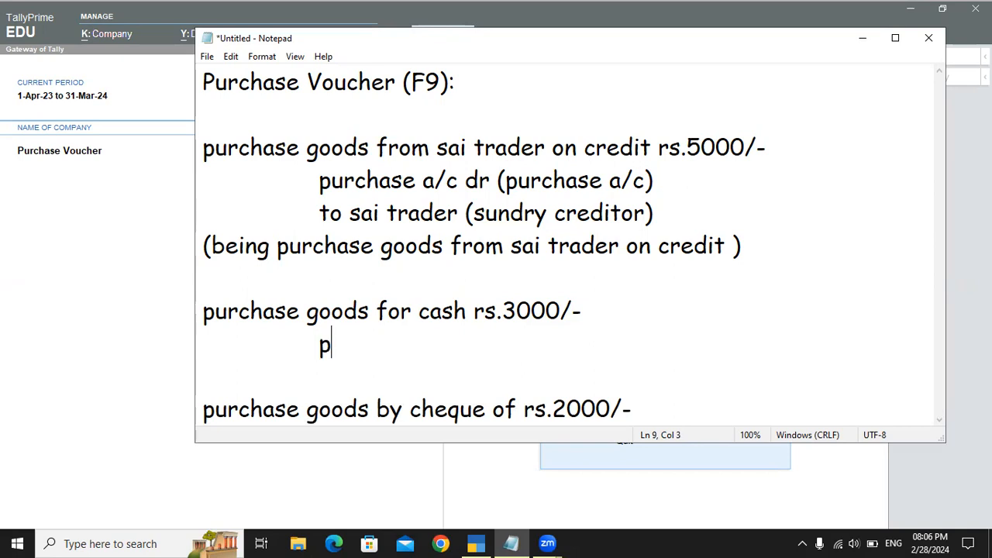
pyautogui.write('urchase a')
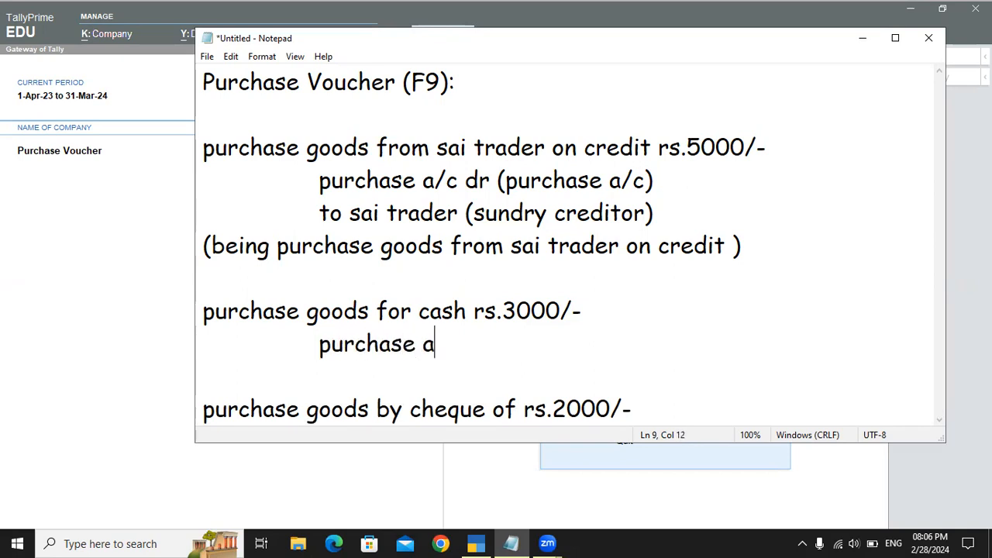
pyautogui.write('/c dr')
pyautogui.press('Return')
pyautogui.press('Tab')
pyautogui.write('to cash a/c')
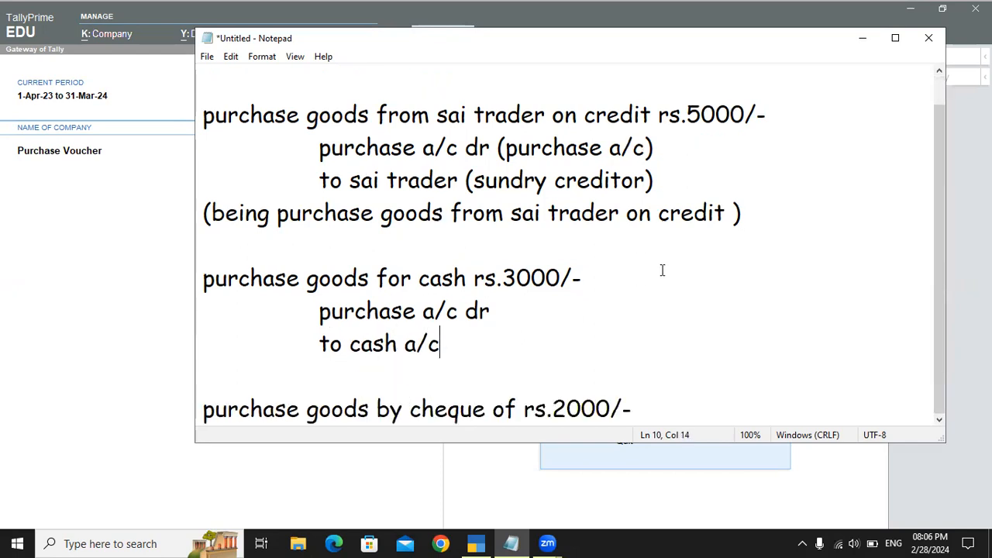
# Step: Add the narration line "(being goods purchased)" under the cash purchase journal entry
pyautogui.scroll(-1, 660, 270)
pyautogui.press('Return')
pyautogui.write('(being')
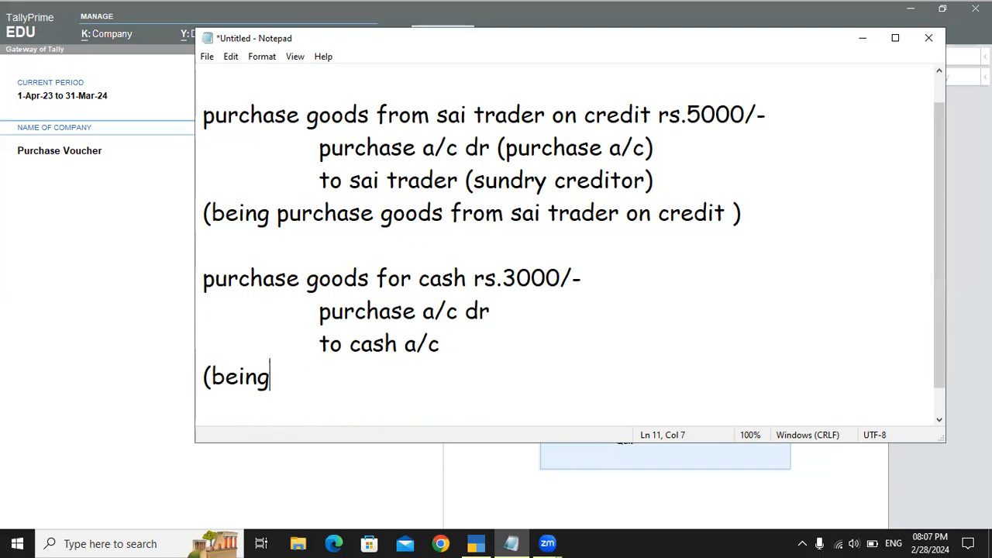
pyautogui.write(' goods pu')
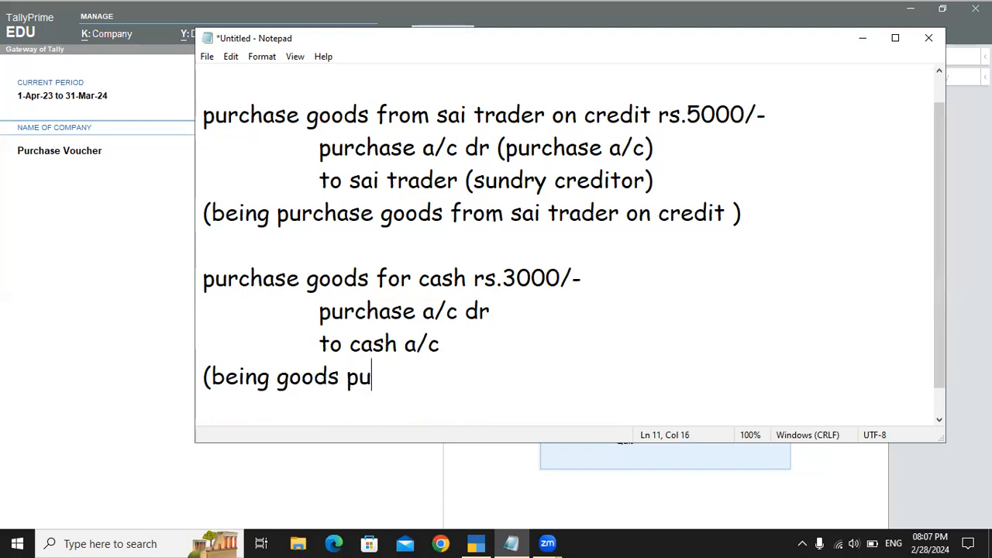
pyautogui.write('rchased)')
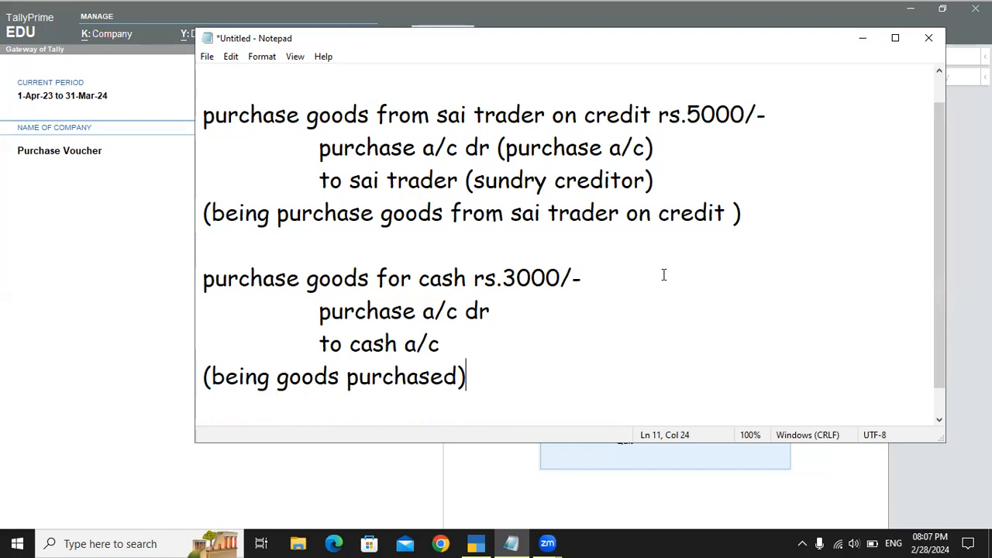
pyautogui.moveTo(553, 117); pyautogui.dragTo(647, 119)
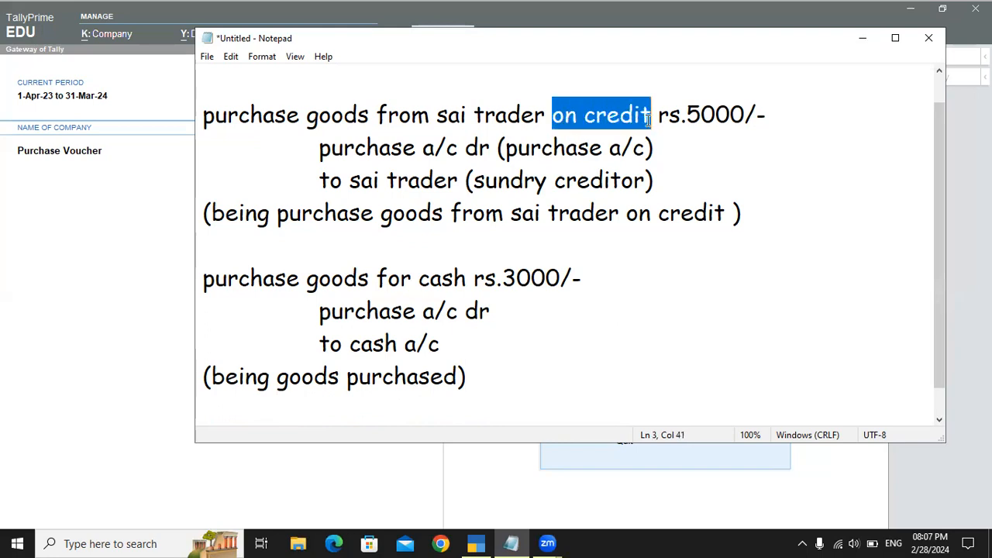
pyautogui.press('BackSpace')
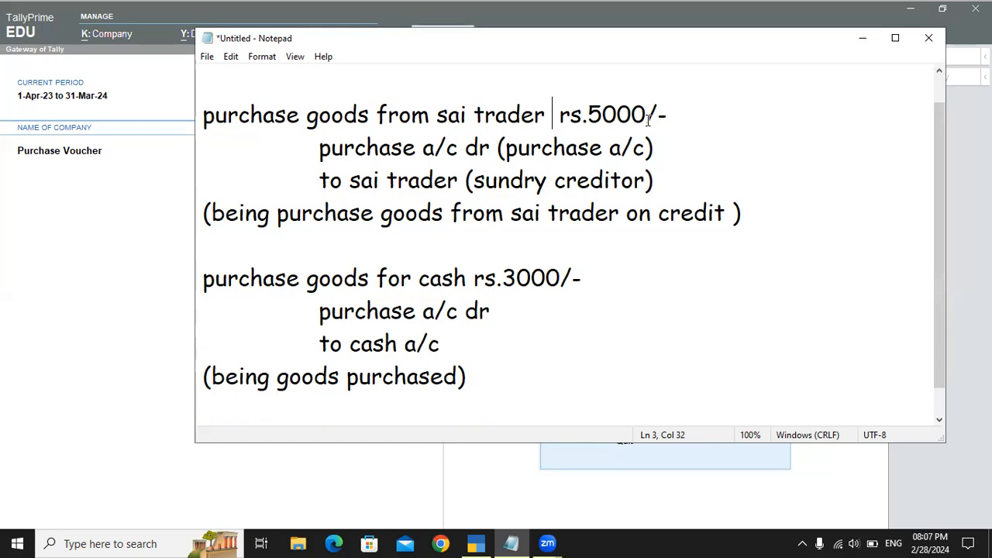
pyautogui.hotkey('ctrl', 'z')
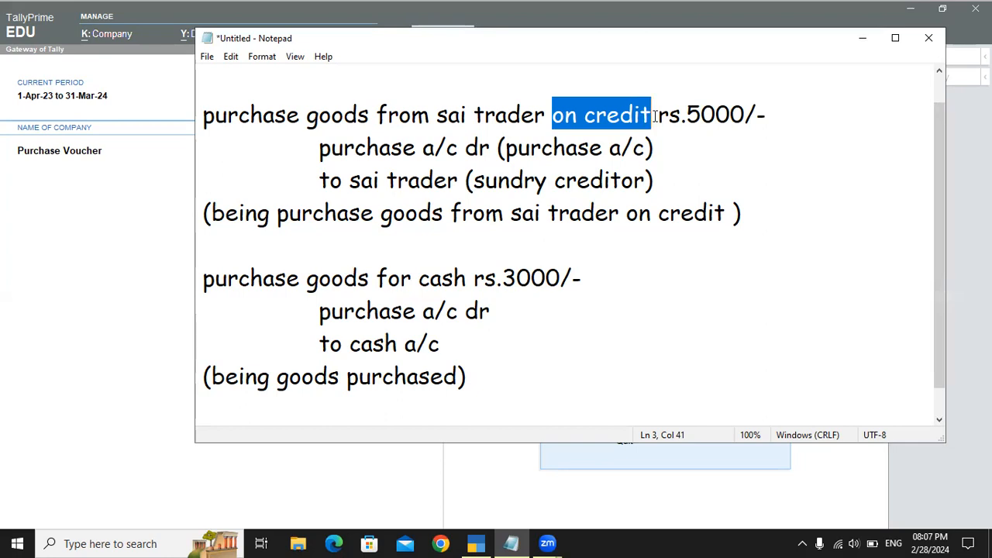
# Step: Below the rs.2000 cheque purchase line, add the indented journal entry "purchase a/c dr" and "to bank a/c" on two lines
pyautogui.scroll(-1, 544, 287)
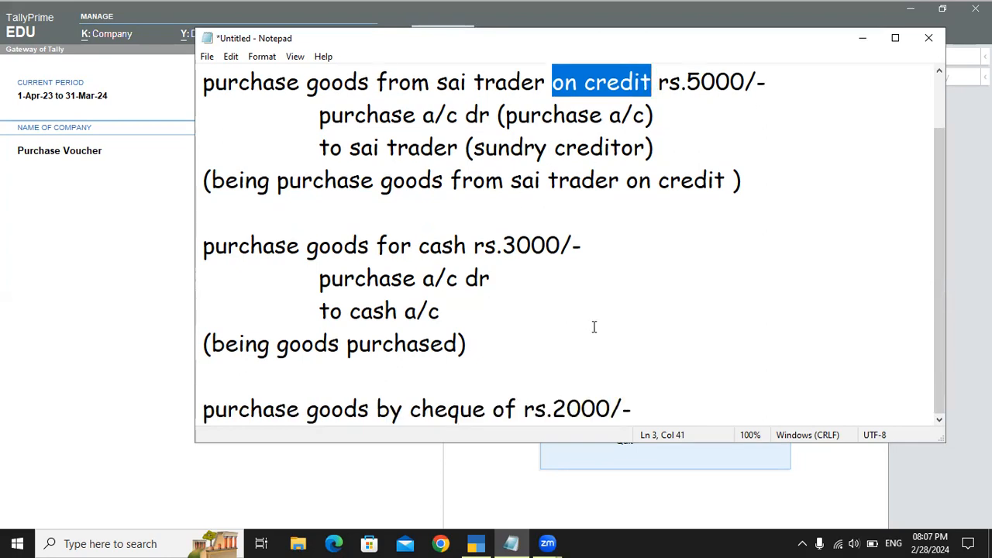
pyautogui.click(742, 395)
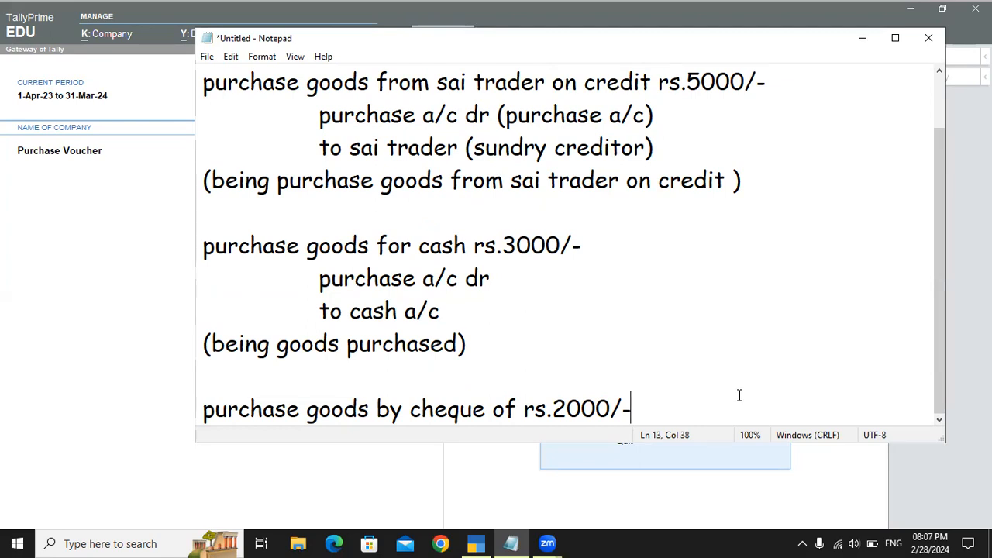
pyautogui.press('Return')
pyautogui.press('Tab')
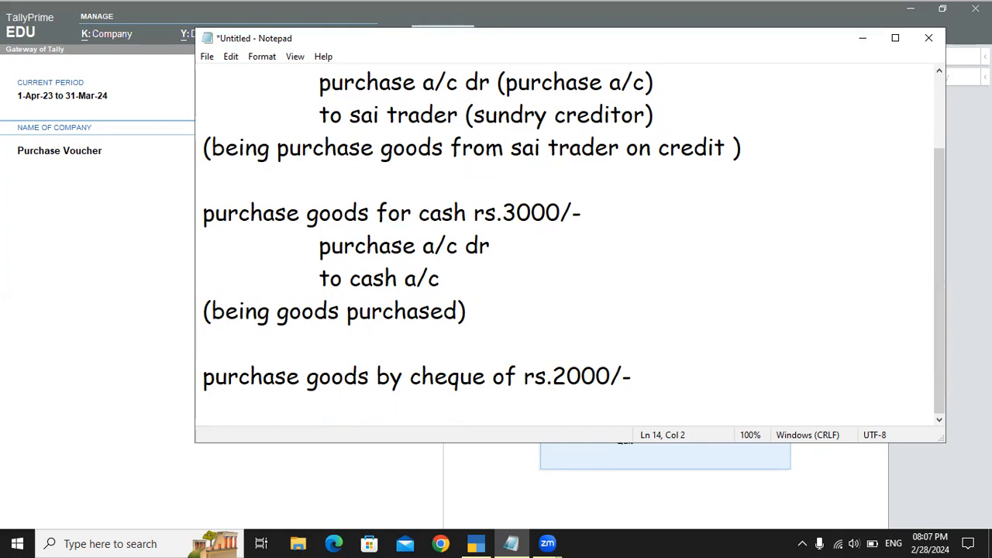
pyautogui.write('purchase a/c dr')
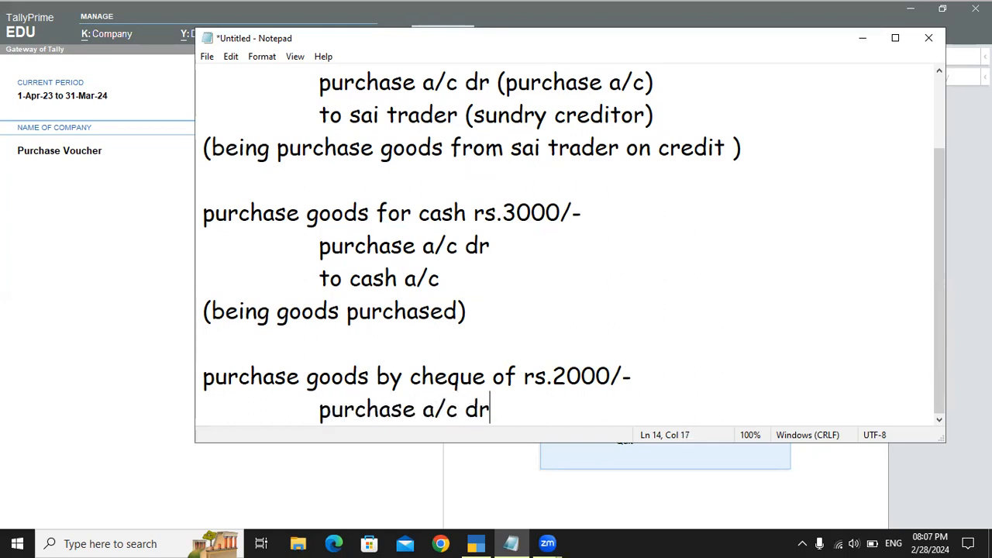
pyautogui.press('Return')
pyautogui.press('Tab')
pyautogui.write('to bank a/c')
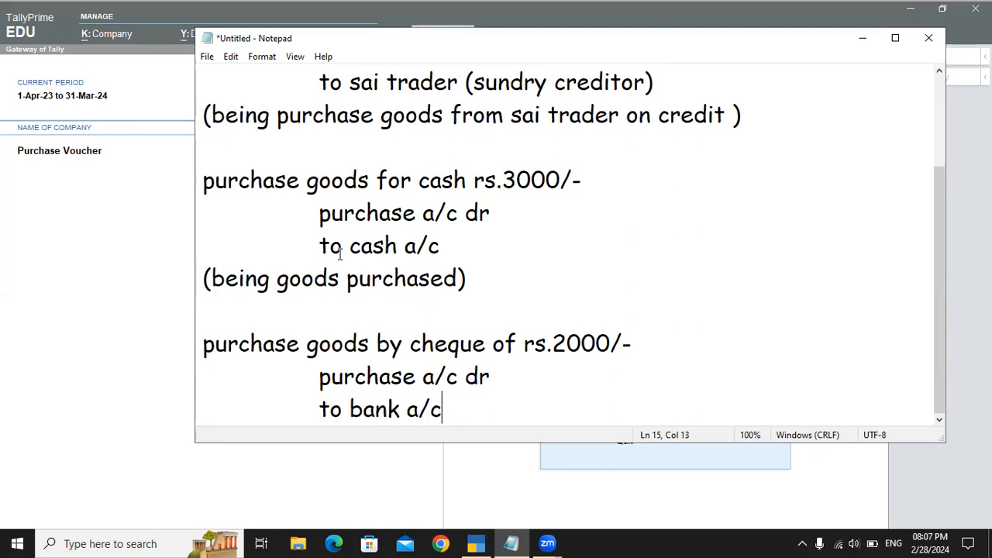
# Step: Append the ledger group "(cash-in-hand)" to the "to cash a/c" line of the cash purchase entry
pyautogui.moveTo(331, 217); pyautogui.dragTo(488, 215)
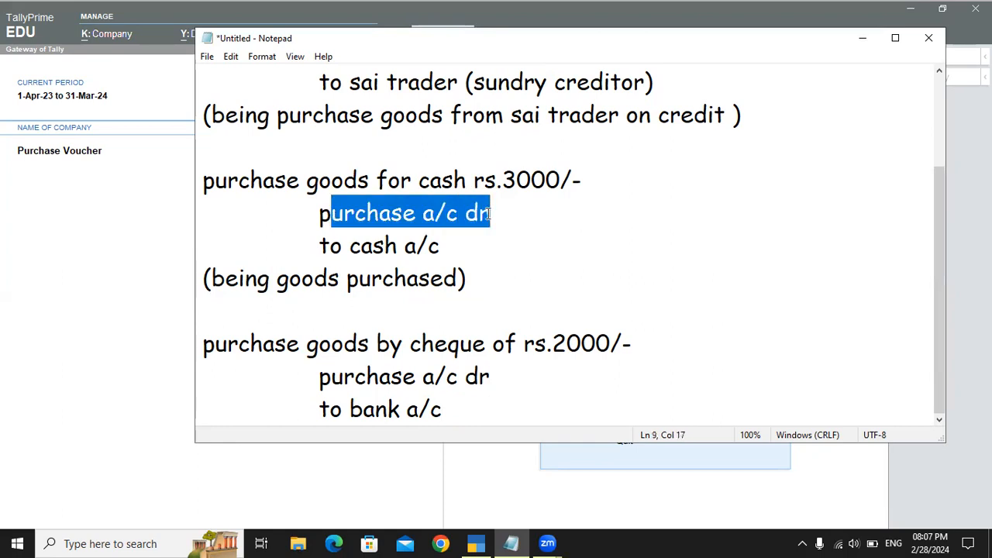
pyautogui.moveTo(321, 246); pyautogui.dragTo(474, 246)
pyautogui.click(476, 245)
pyautogui.write('(c')
pyautogui.write('ash')
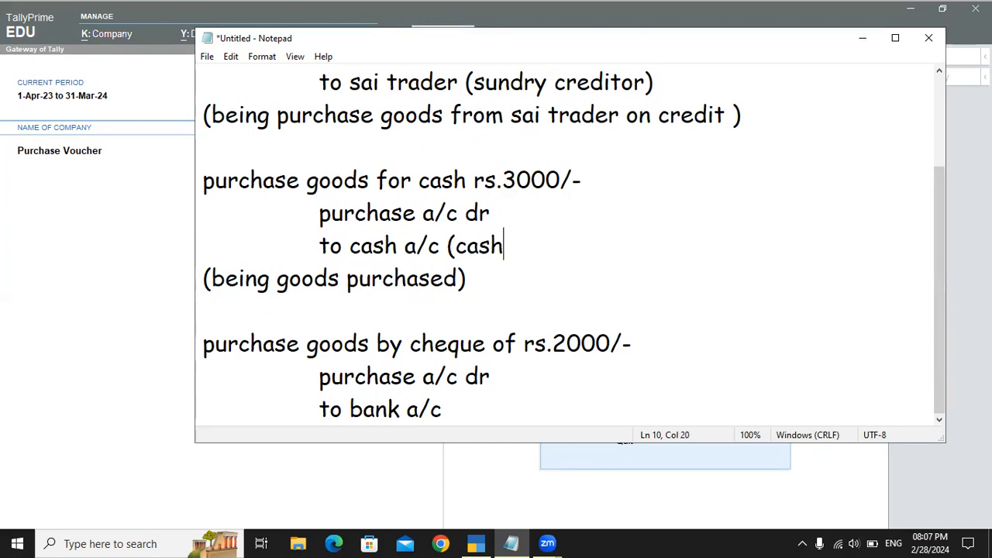
pyautogui.write('-in-hand)')
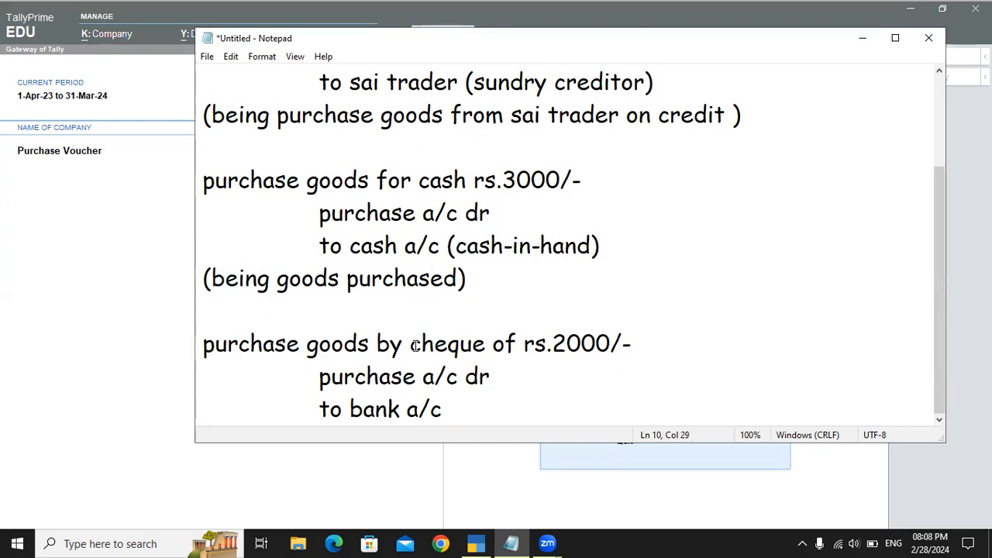
# Step: Append the ledger group "(bank a/c)" to the "to bank a/c" line of the cheque purchase entry
pyautogui.click(533, 371)
pyautogui.click(484, 406)
pyautogui.write('(bank a/c)')
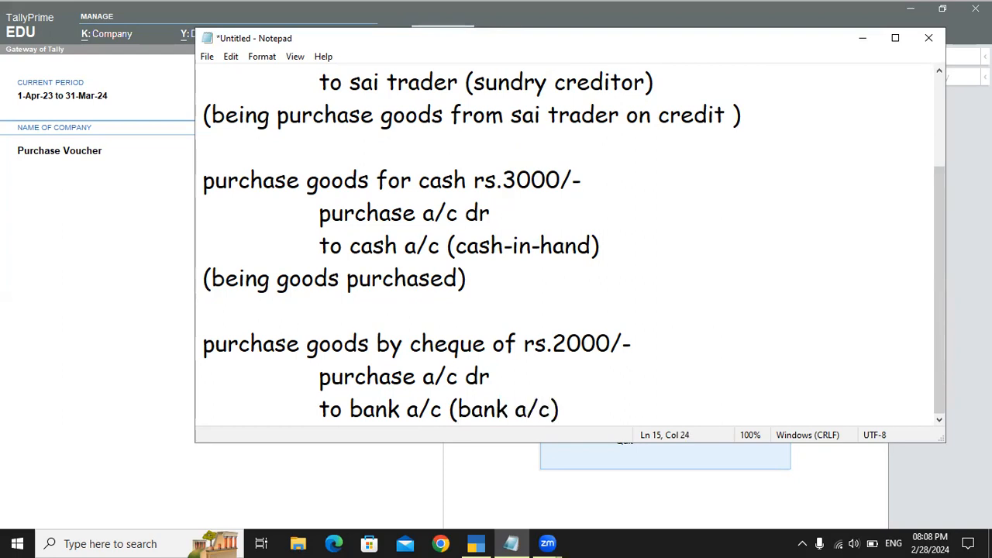
# Step: Review the debit and credit ledgers of the credit purchase and cash purchase entries in the notes
pyautogui.scroll(1, 706, 411)
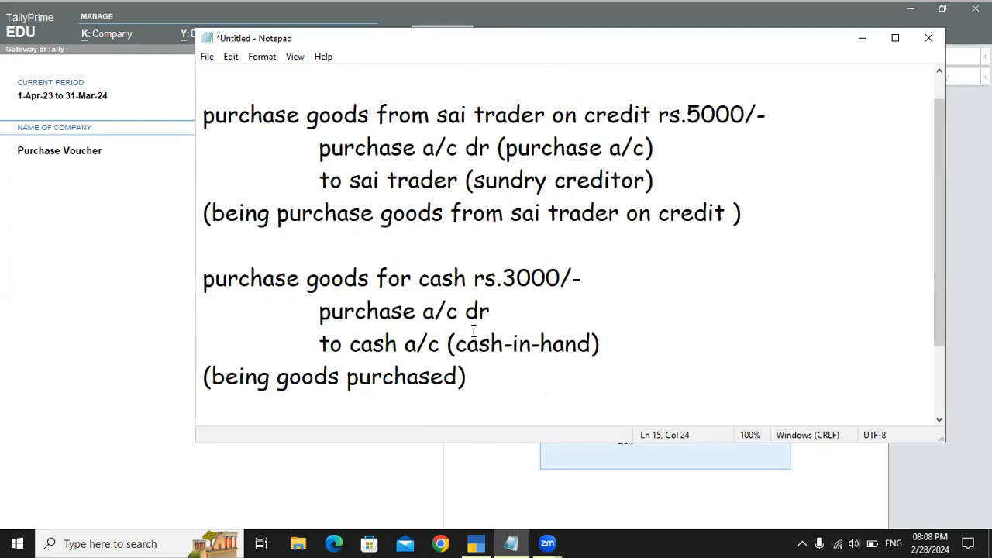
pyautogui.moveTo(227, 114); pyautogui.dragTo(767, 119)
pyautogui.moveTo(353, 175); pyautogui.dragTo(532, 147)
pyautogui.click(433, 179)
pyautogui.moveTo(356, 181); pyautogui.dragTo(435, 182)
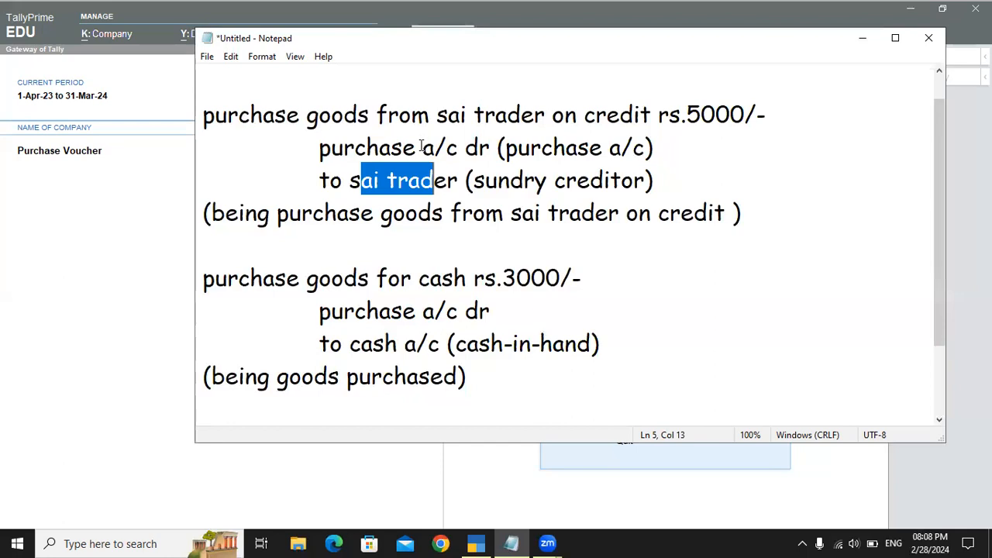
pyautogui.scroll(-1, 421, 146)
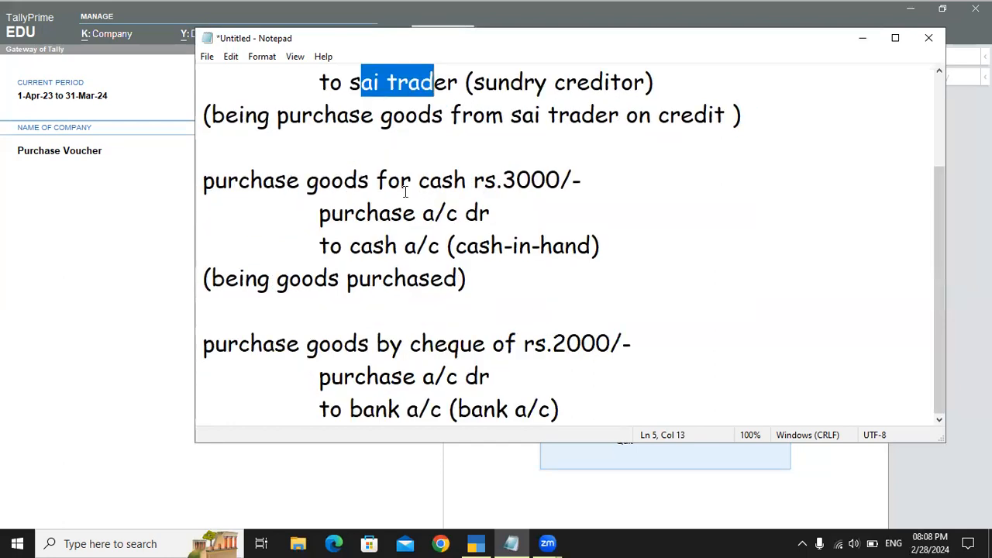
pyautogui.moveTo(250, 183); pyautogui.dragTo(551, 184)
pyautogui.moveTo(319, 214); pyautogui.dragTo(514, 214)
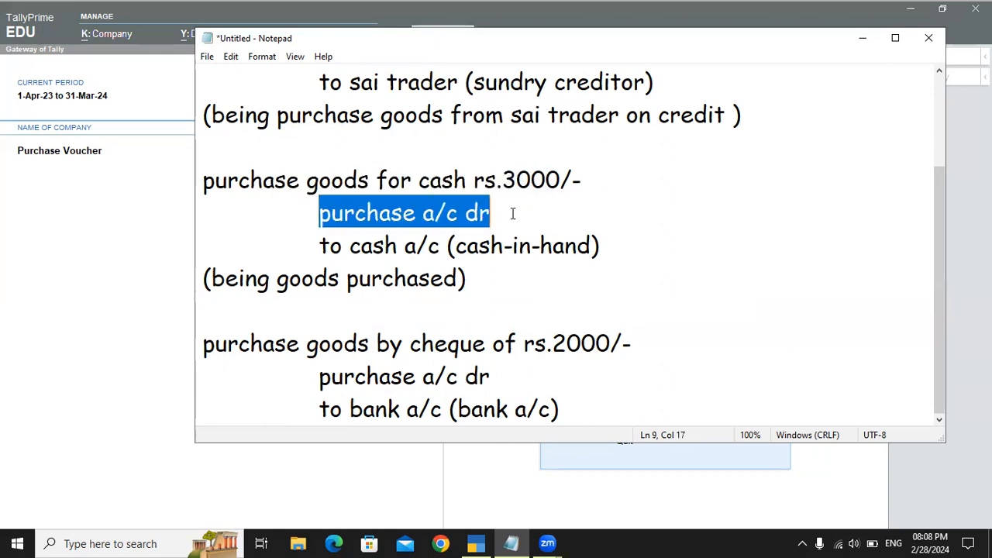
pyautogui.moveTo(317, 242); pyautogui.dragTo(524, 238)
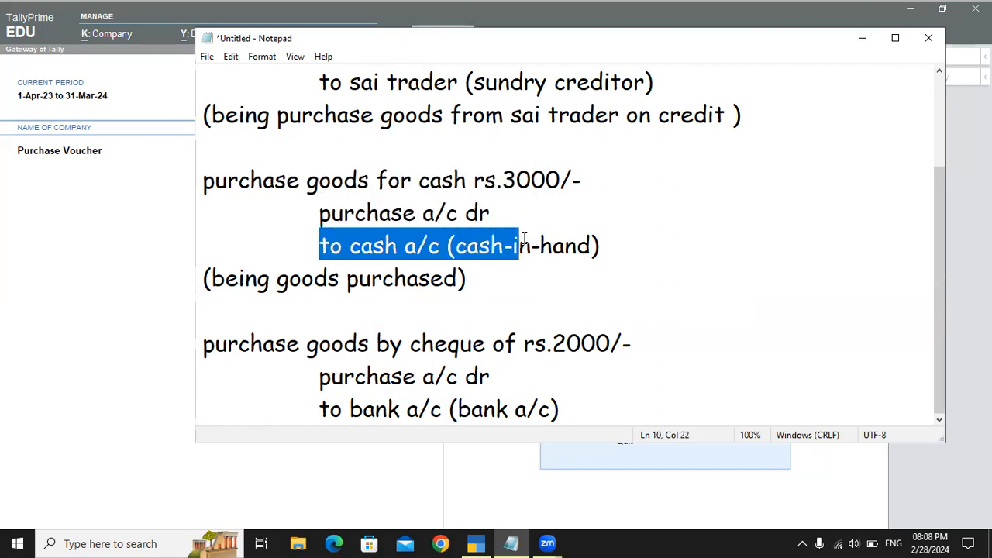
# Step: Review the purchase and bank ledgers of the cheque purchase entry, and return to the start of the notes
pyautogui.click(460, 342)
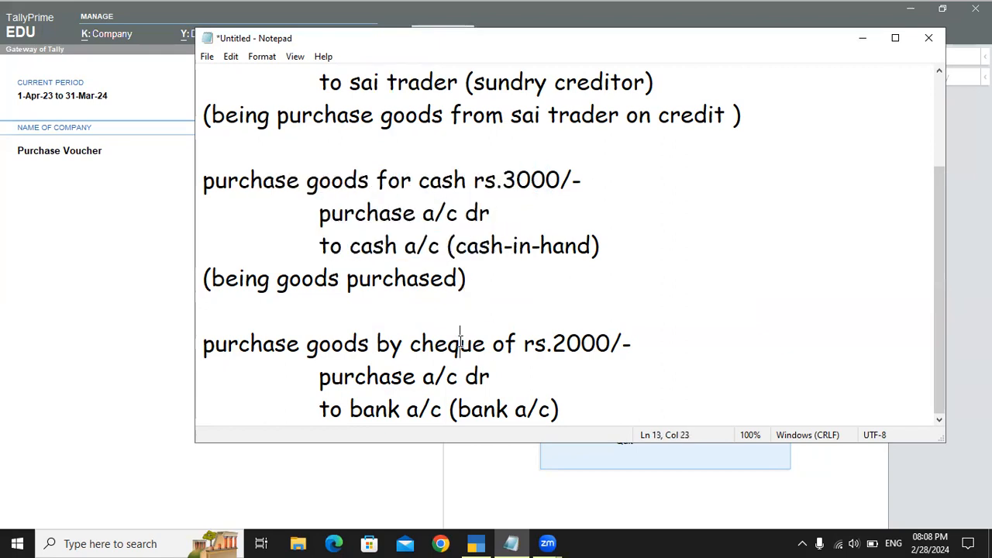
pyautogui.doubleClick(460, 343)
pyautogui.moveTo(203, 378); pyautogui.dragTo(505, 378)
pyautogui.moveTo(319, 409); pyautogui.dragTo(382, 401)
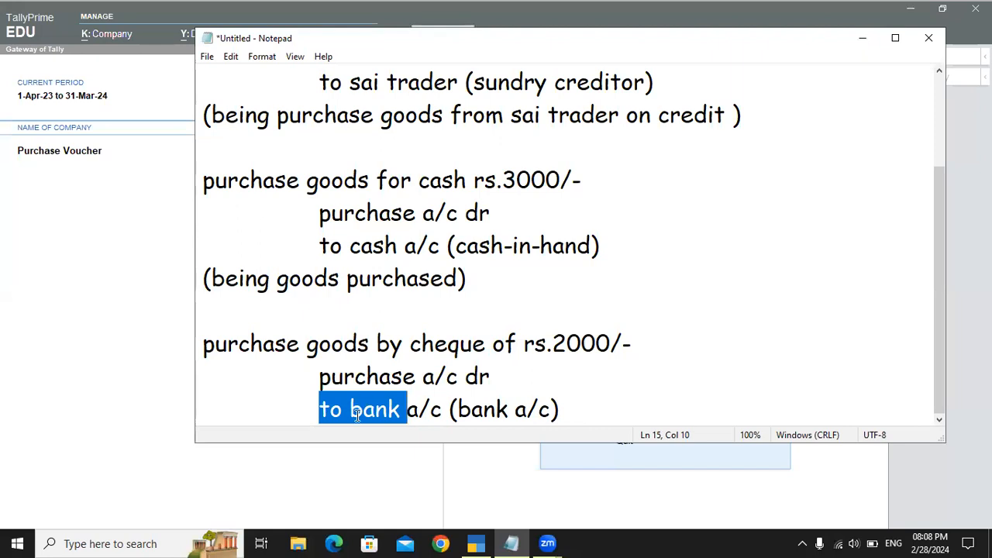
pyautogui.click(353, 415)
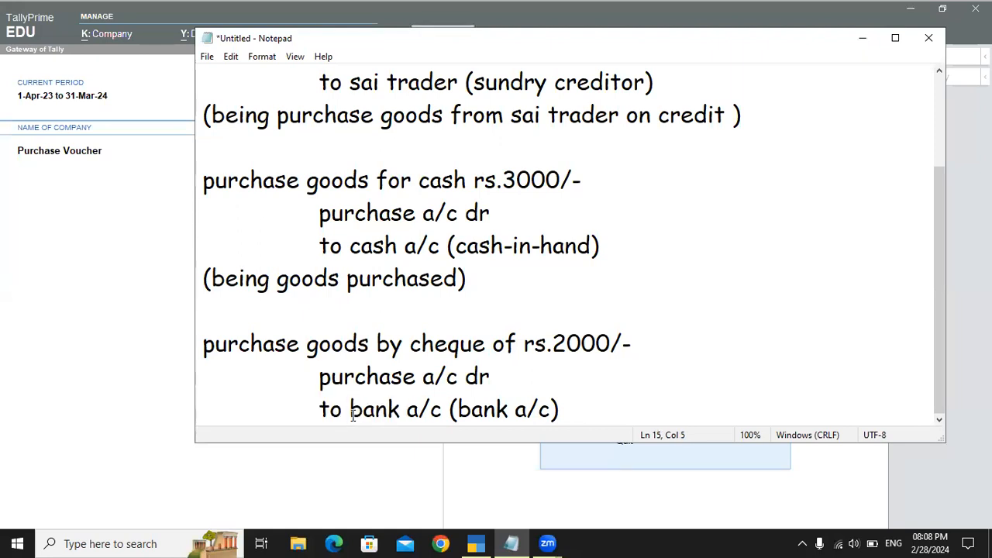
pyautogui.doubleClick(383, 410)
pyautogui.click(428, 408)
pyautogui.scroll(2, 430, 409)
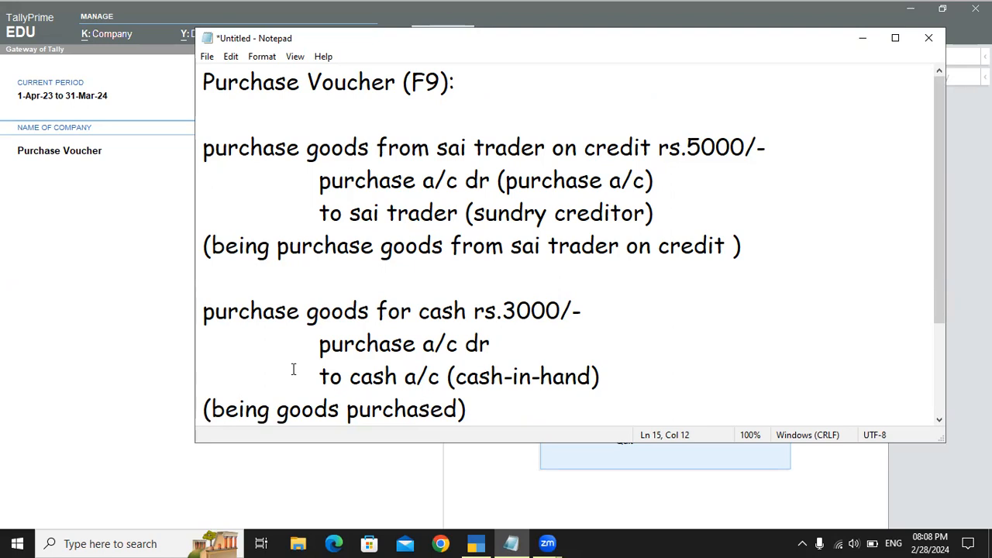
# Step: Switch to TallyPrime and open a new purchase voucher from the Gateway of Tally
pyautogui.click(121, 215)
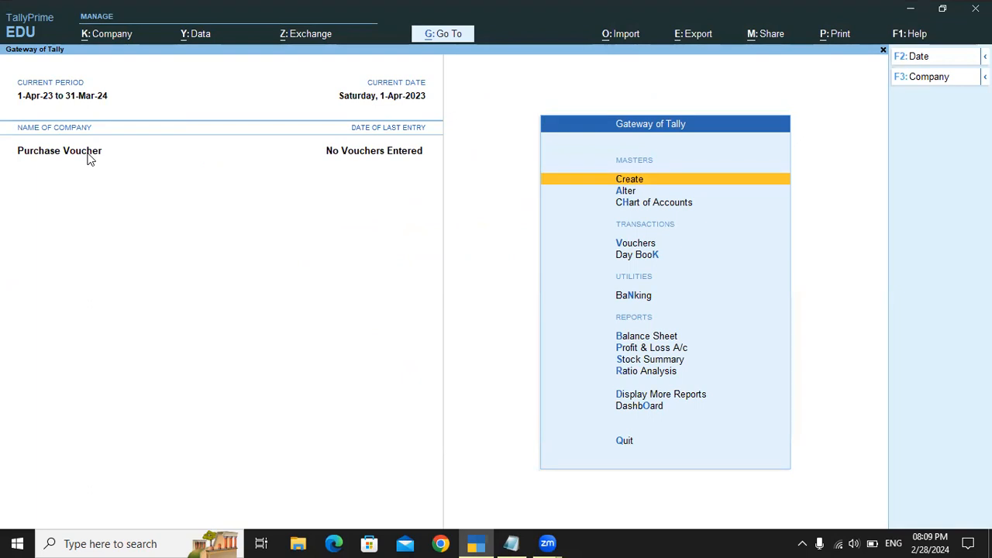
pyautogui.press('Down')
pyautogui.press('Down')
pyautogui.press('Down')
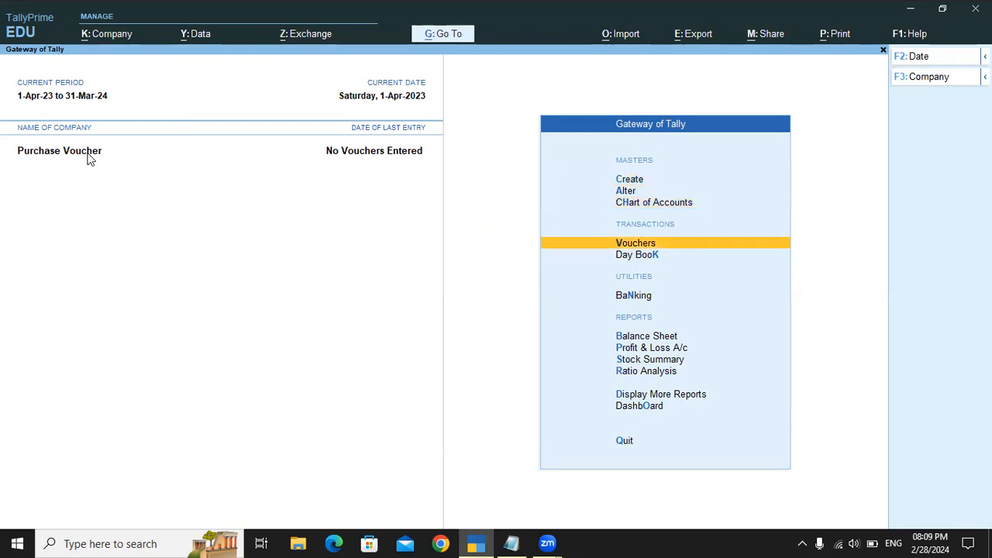
pyautogui.press('Return')
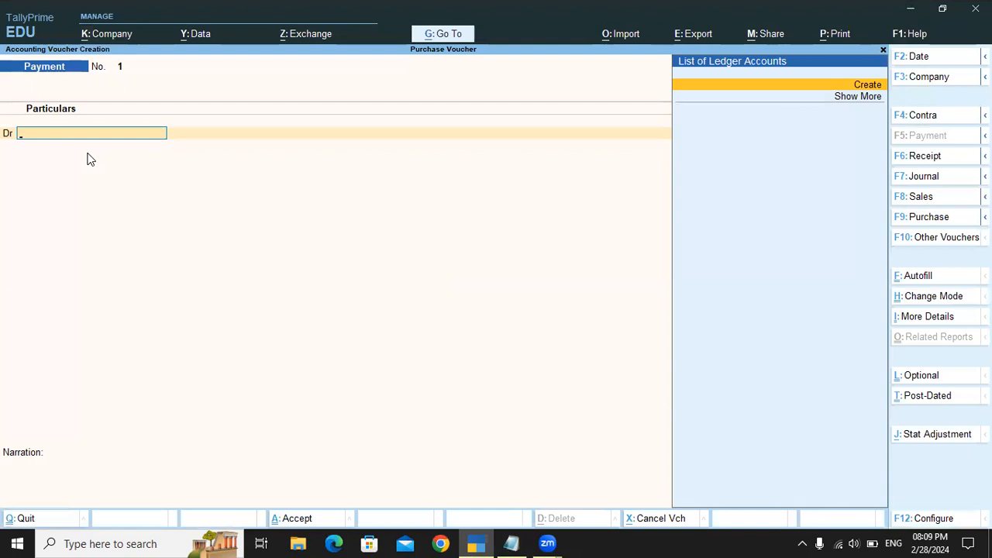
pyautogui.press('F9')
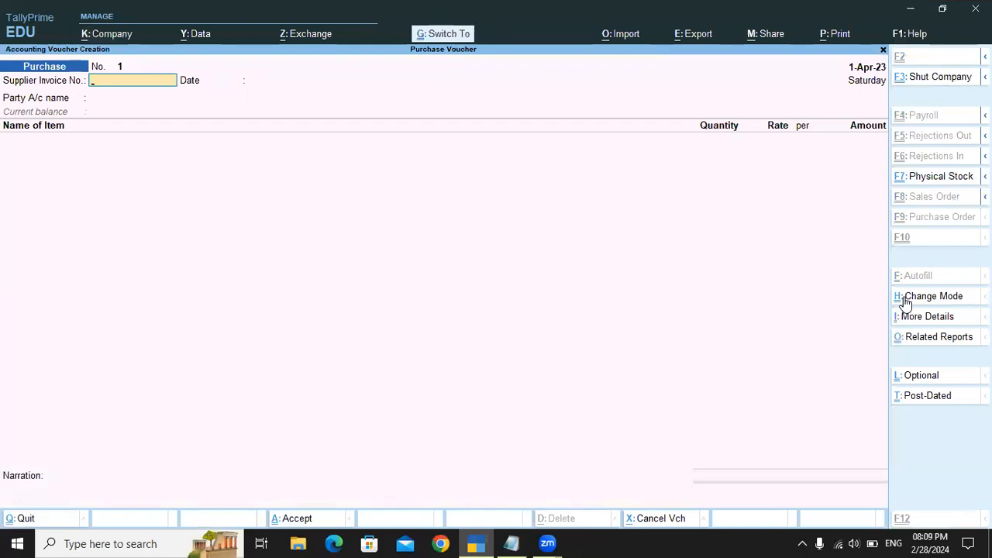
# Step: Try the purchase voucher in Item Invoice mode and in Accounting Invoice mode
pyautogui.hotkey('ctrl', 'h')
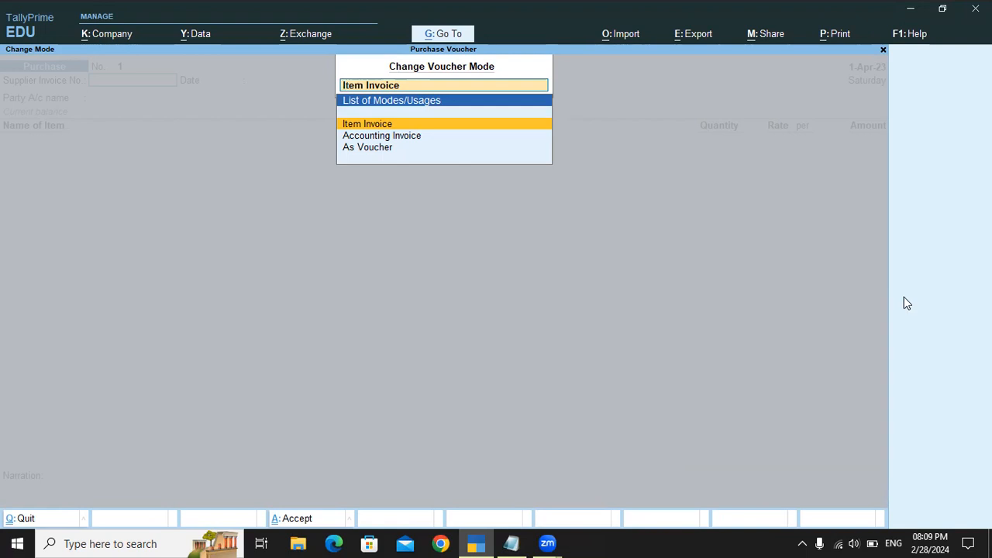
pyautogui.press('Return')
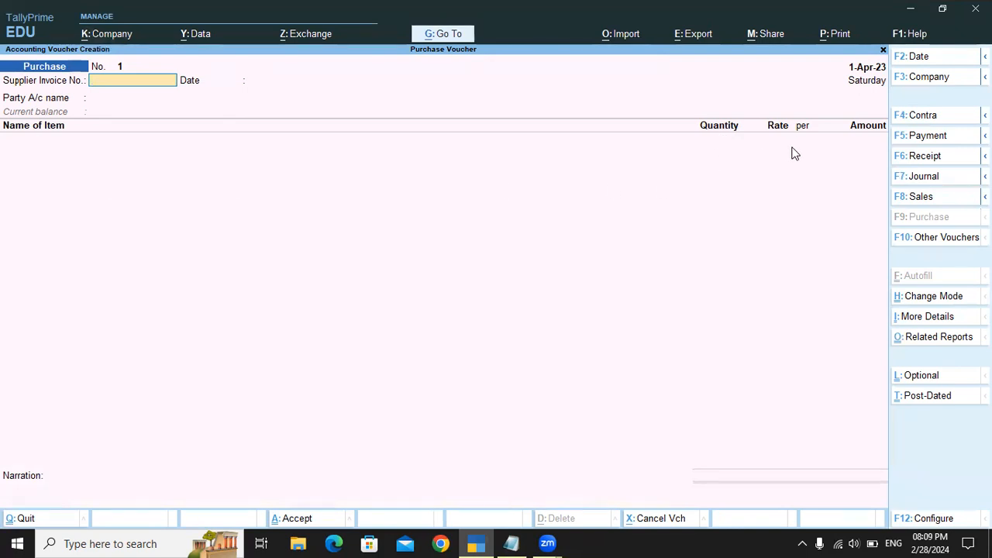
pyautogui.hotkey('ctrl', 'h')
pyautogui.press('Down')
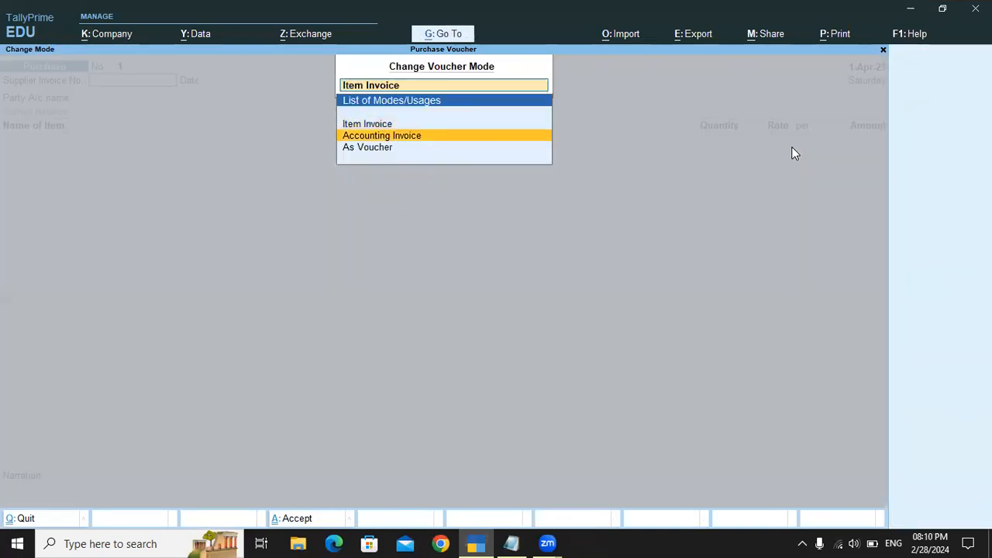
pyautogui.press('Return')
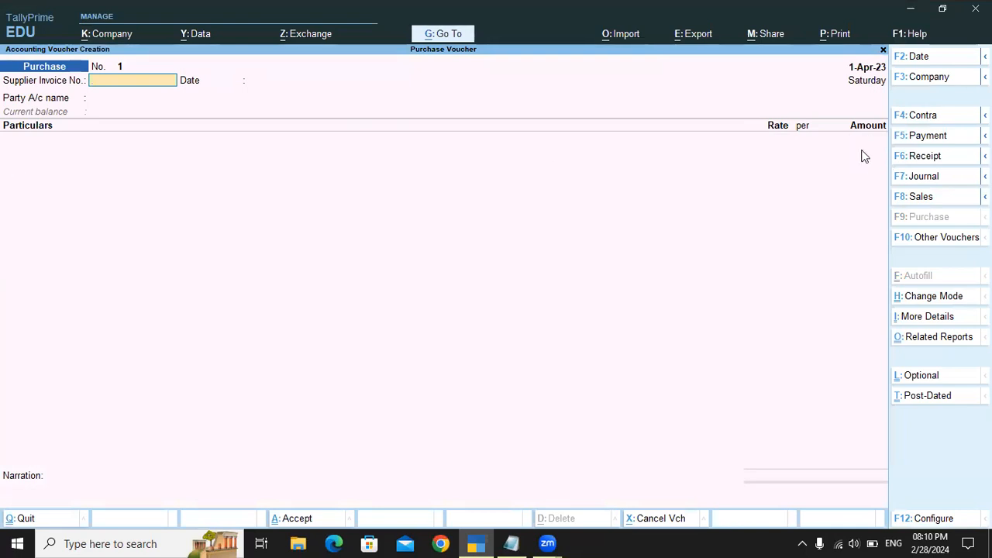
# Step: Set the purchase voucher's mode to As Voucher
pyautogui.hotkey('ctrl', 'h')
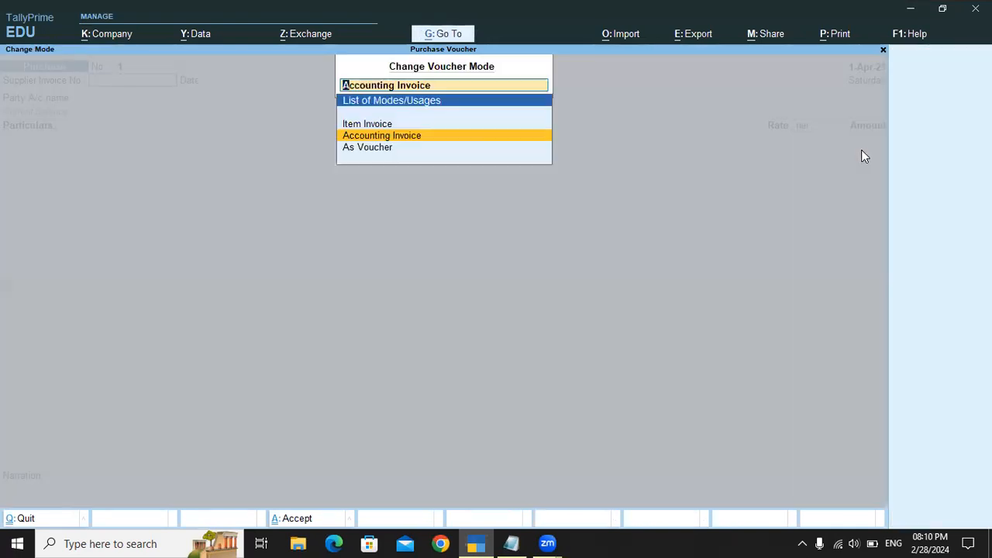
pyautogui.press('Down')
pyautogui.press('Return')
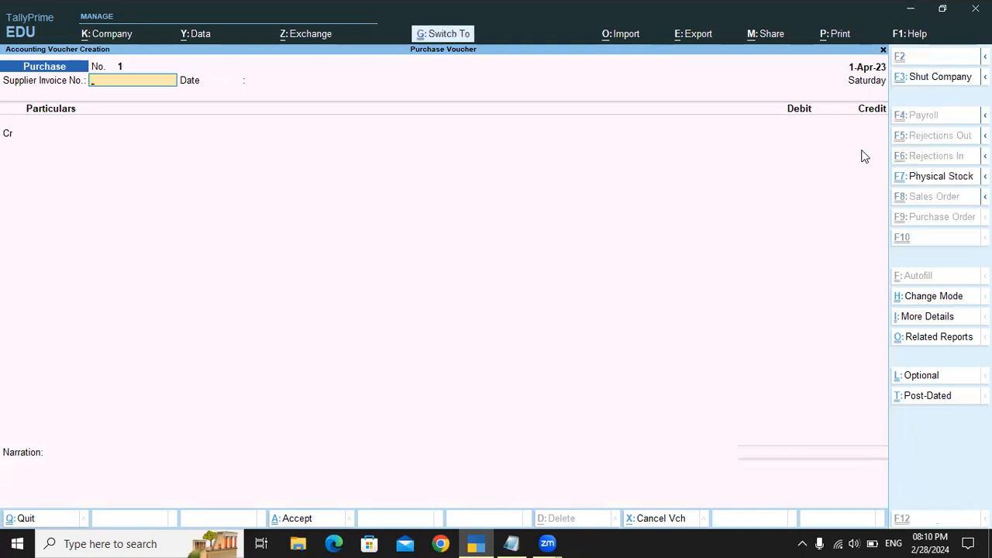
pyautogui.hotkey('ctrl', 'h')
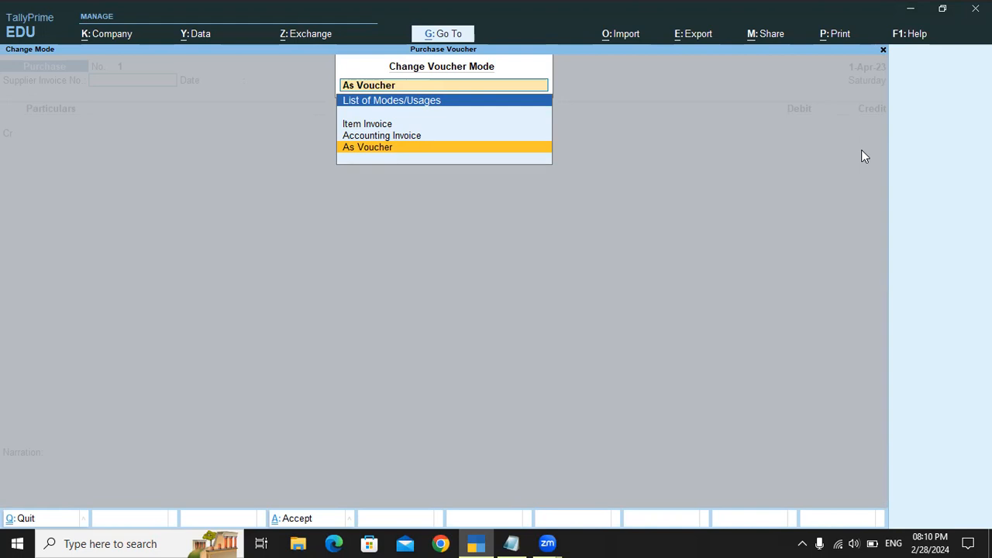
pyautogui.press('Up')
pyautogui.press('Up')
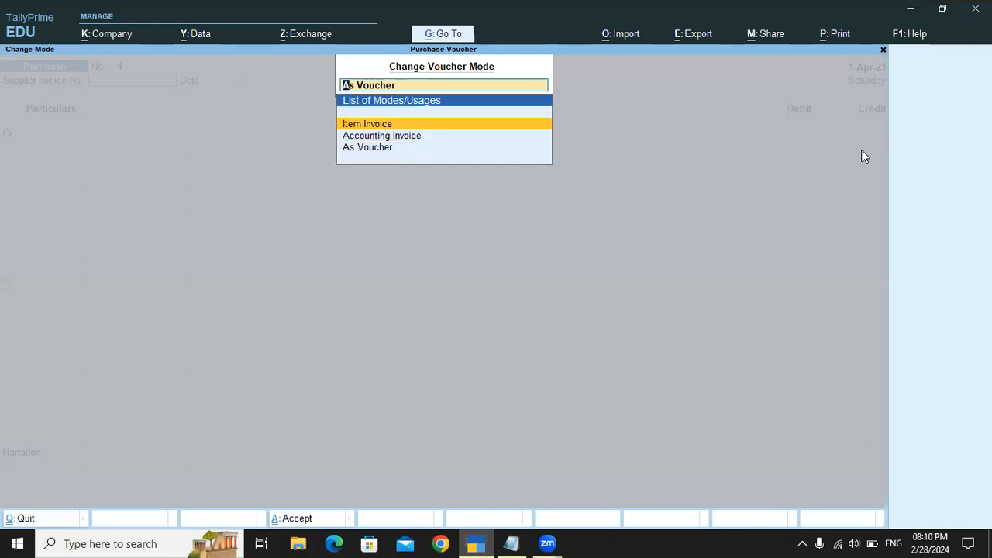
pyautogui.press('Down')
pyautogui.press('Down')
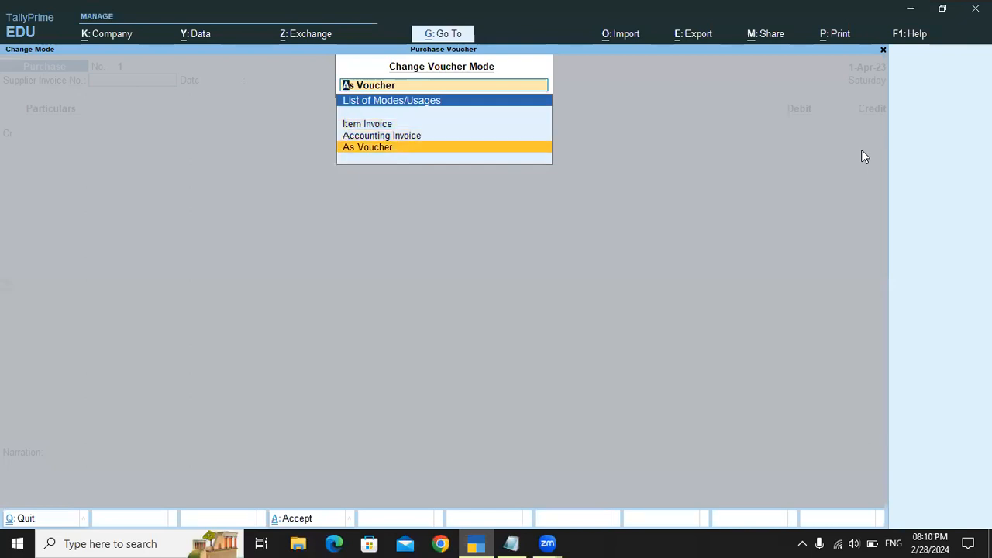
pyautogui.press('Return')
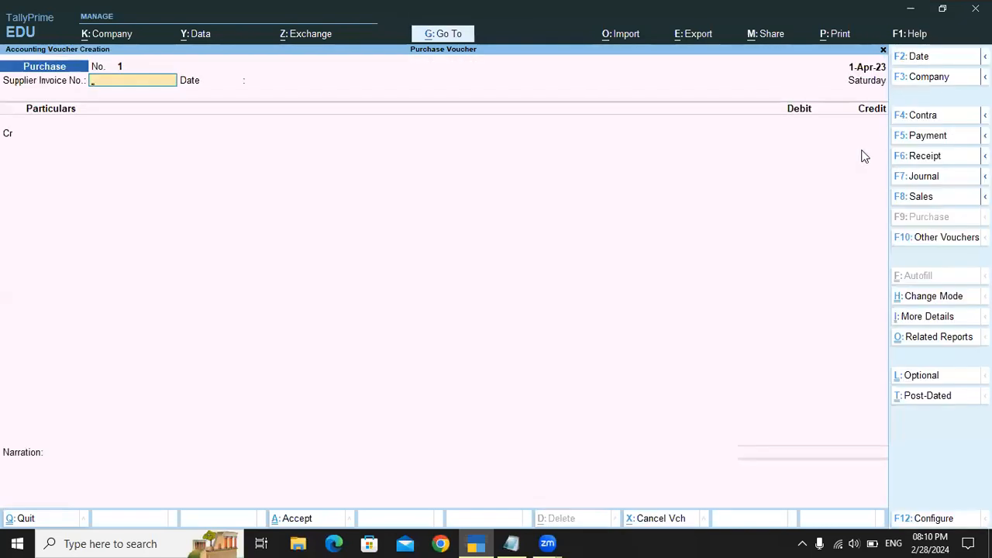
# Step: Switch to Notepad and check which ledgers the sai trader credit purchase entry debits and credits
pyautogui.hotkey('alt', 'Tab')
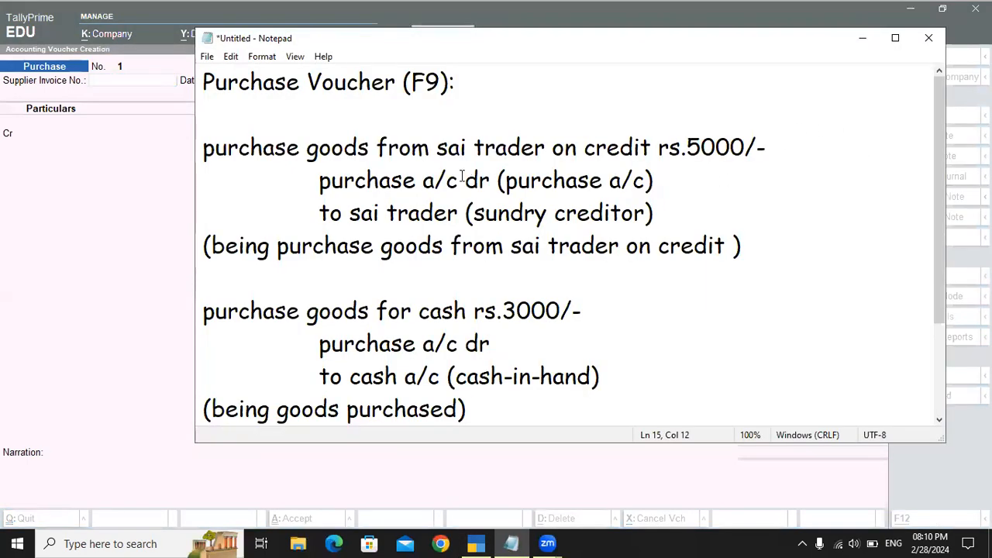
pyautogui.moveTo(319, 180); pyautogui.dragTo(532, 186)
pyautogui.moveTo(319, 213); pyautogui.dragTo(473, 214)
pyautogui.moveTo(320, 183); pyautogui.dragTo(490, 181)
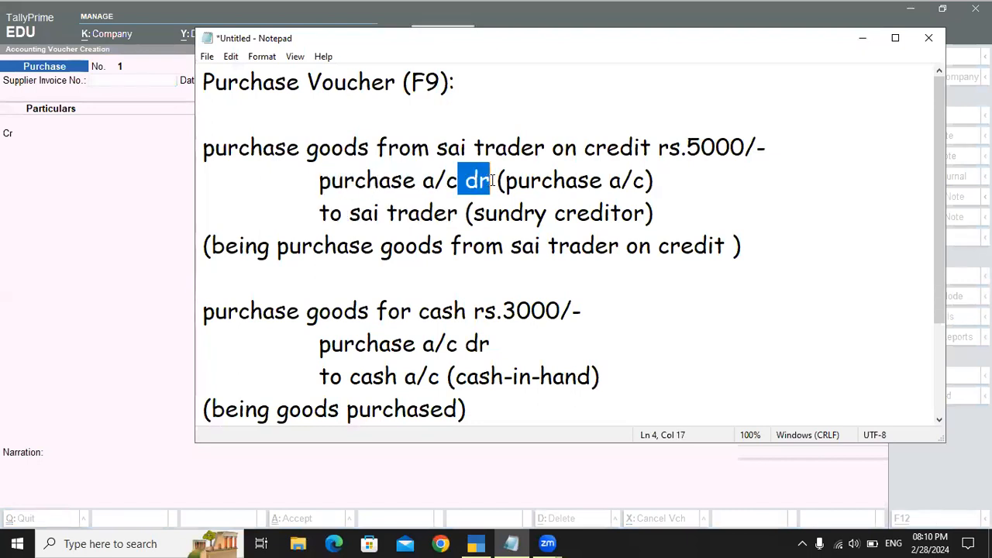
pyautogui.moveTo(350, 214); pyautogui.dragTo(471, 213)
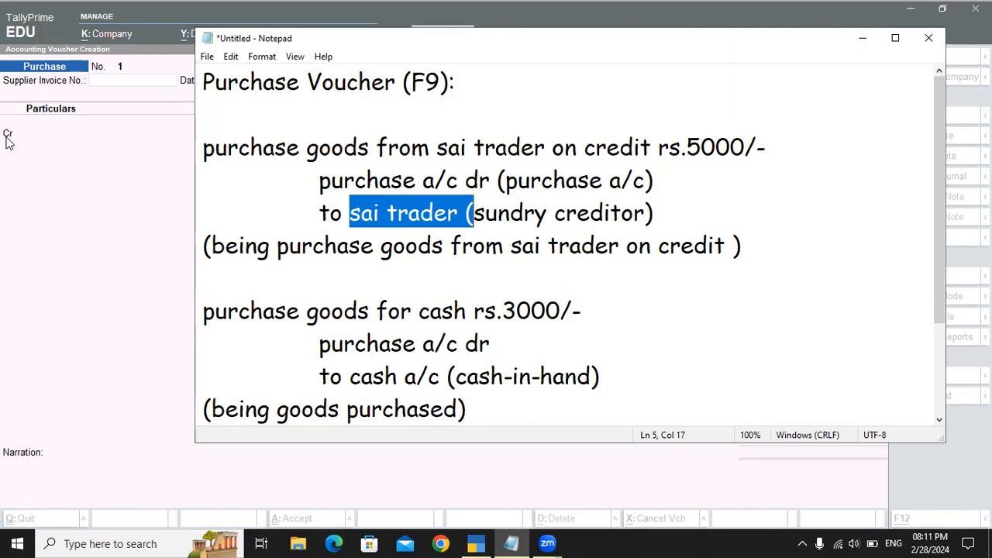
pyautogui.click(351, 213)
pyautogui.moveTo(352, 213); pyautogui.dragTo(458, 213)
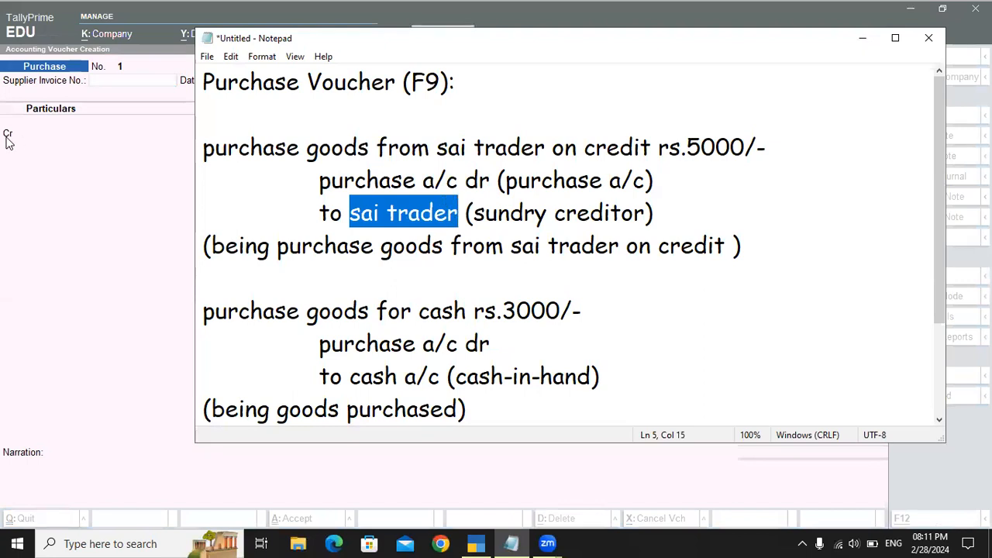
pyautogui.moveTo(318, 181); pyautogui.dragTo(478, 181)
pyautogui.moveTo(344, 213); pyautogui.dragTo(458, 213)
# Step: Switch back to TallyPrime and start creating a new ledger from the purchase voucher's Cr line
pyautogui.click(88, 142)
pyautogui.click(13, 140)
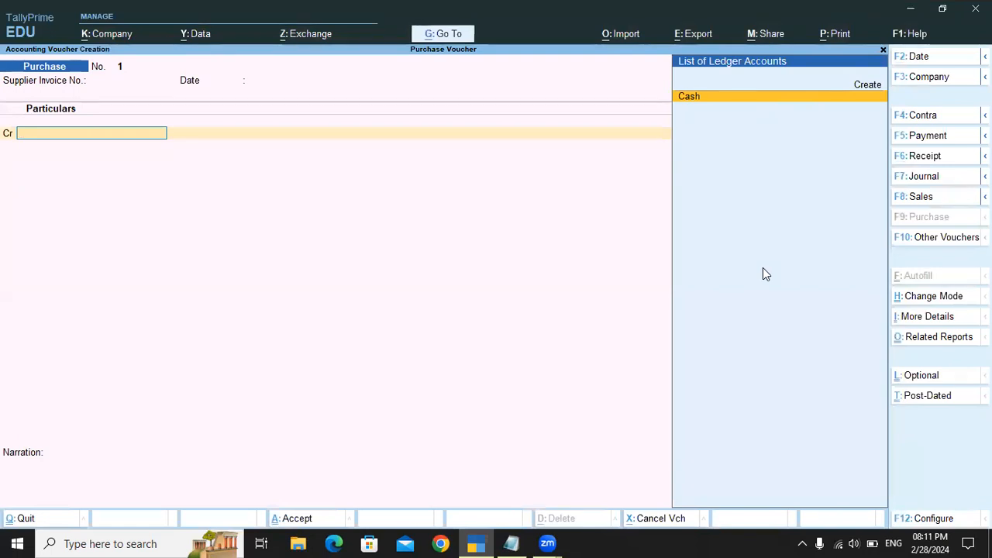
pyautogui.press('Up')
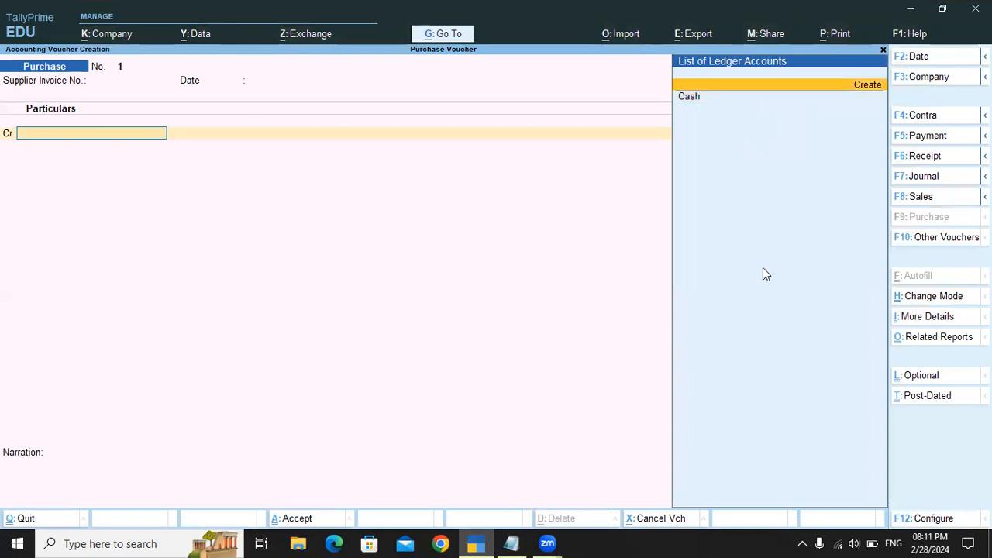
pyautogui.press('Return')
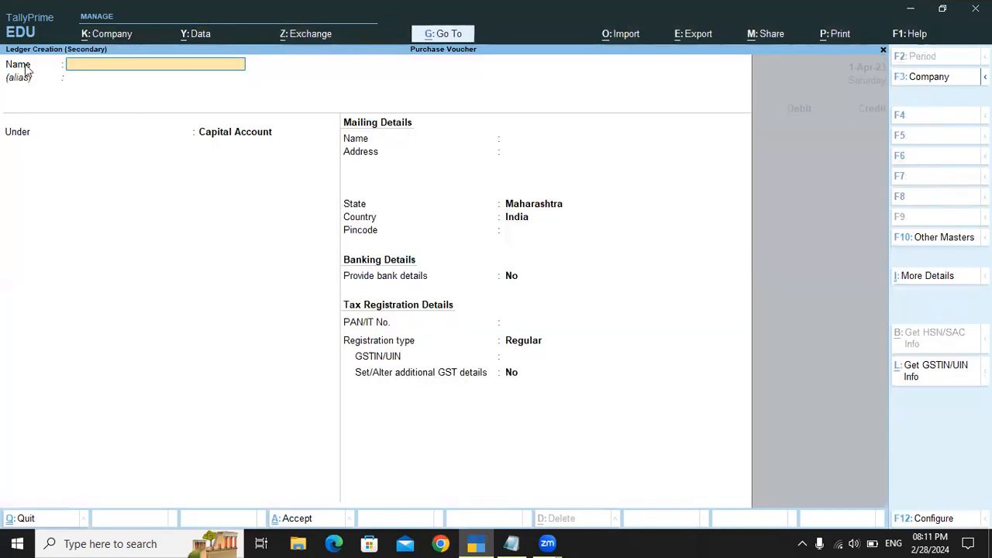
# Step: Name the ledger Sai Trader, place it under Sundry Creditors, and save it with the remaining defaults
pyautogui.write('Sai Trader')
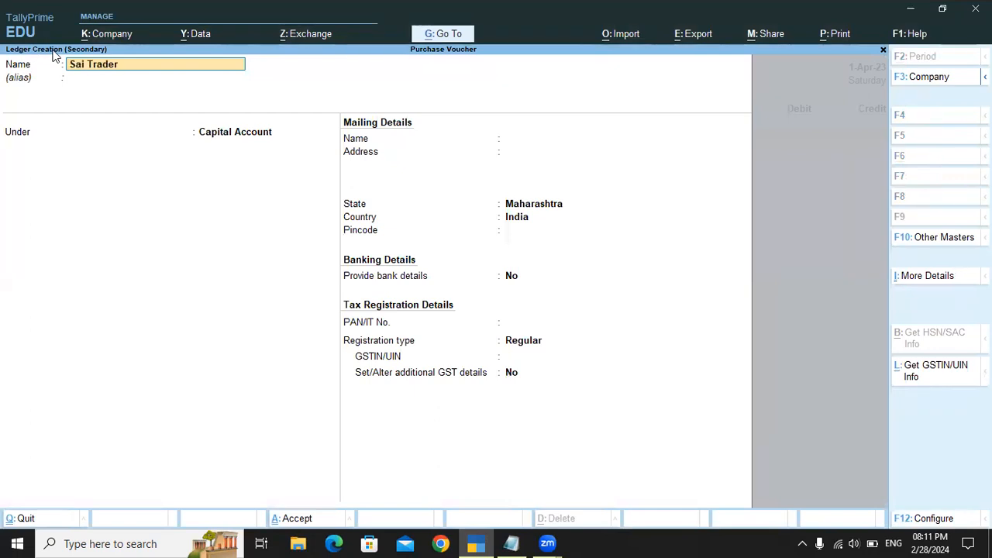
pyautogui.press('Return')
pyautogui.press('Return')
pyautogui.write('Sun')
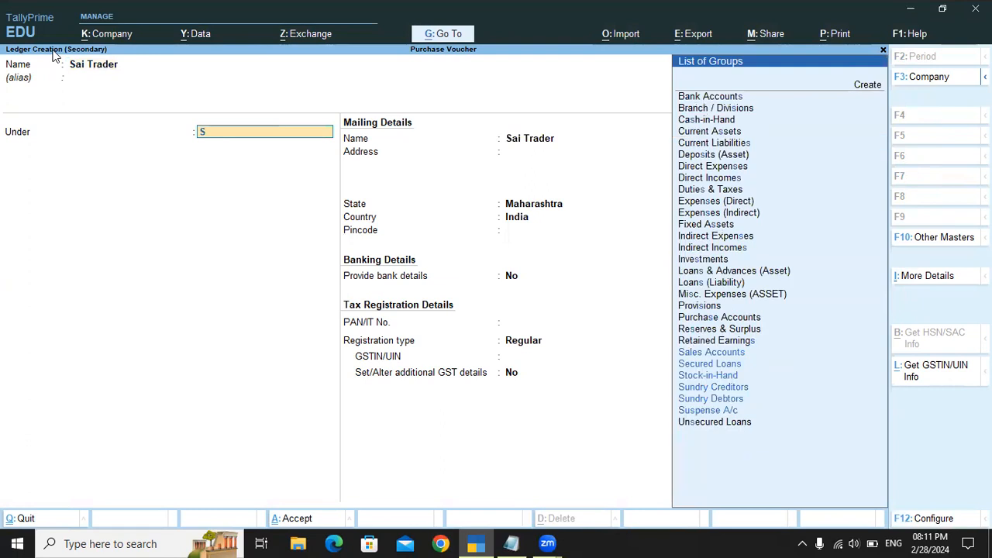
pyautogui.press('Down')
pyautogui.press('Up')
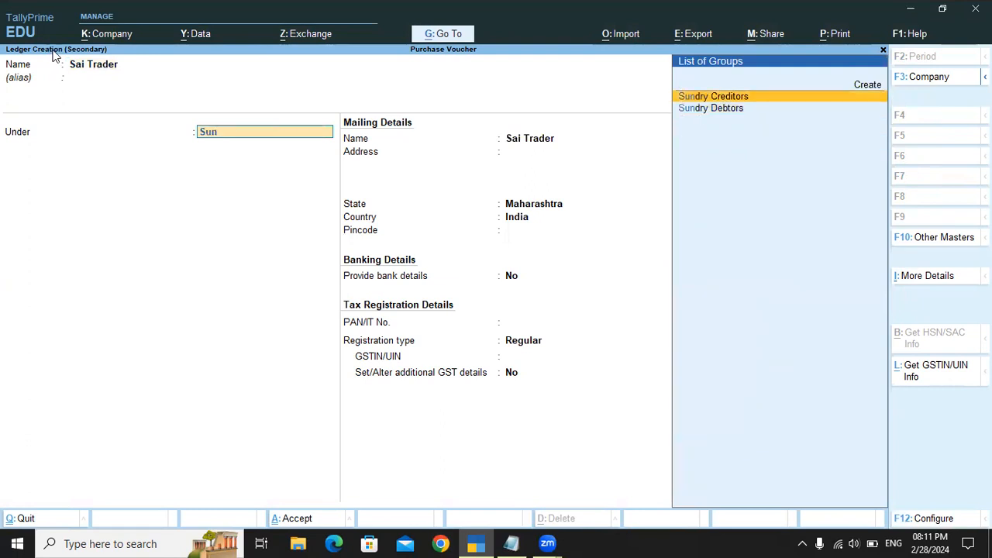
pyautogui.press('Return')
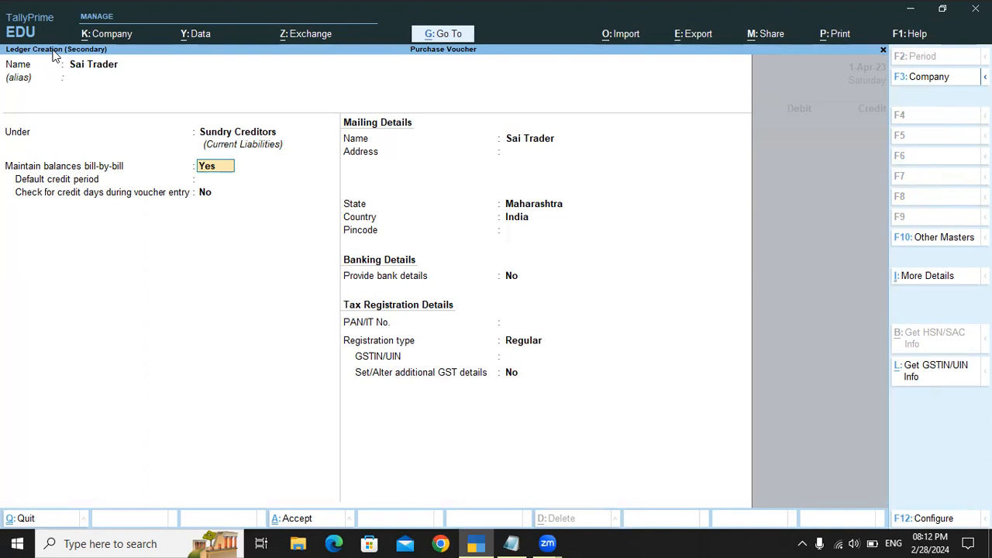
pyautogui.press('ctrl')
pyautogui.hotkey('ctrl', 'a')
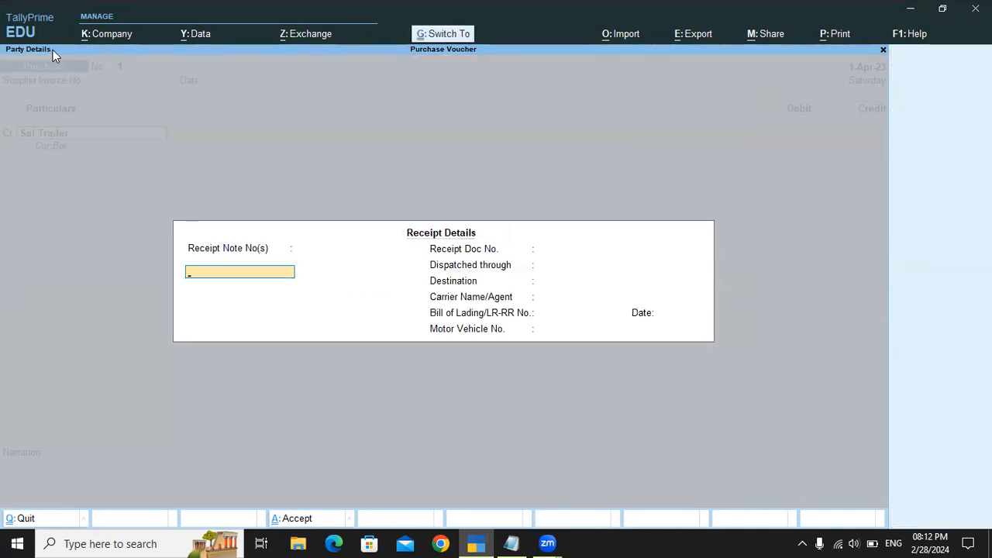
# Step: Accept the blank receipt details and default party details for Sai Trader, and credit the ledger with 4000
pyautogui.hotkey('ctrl', 'a')
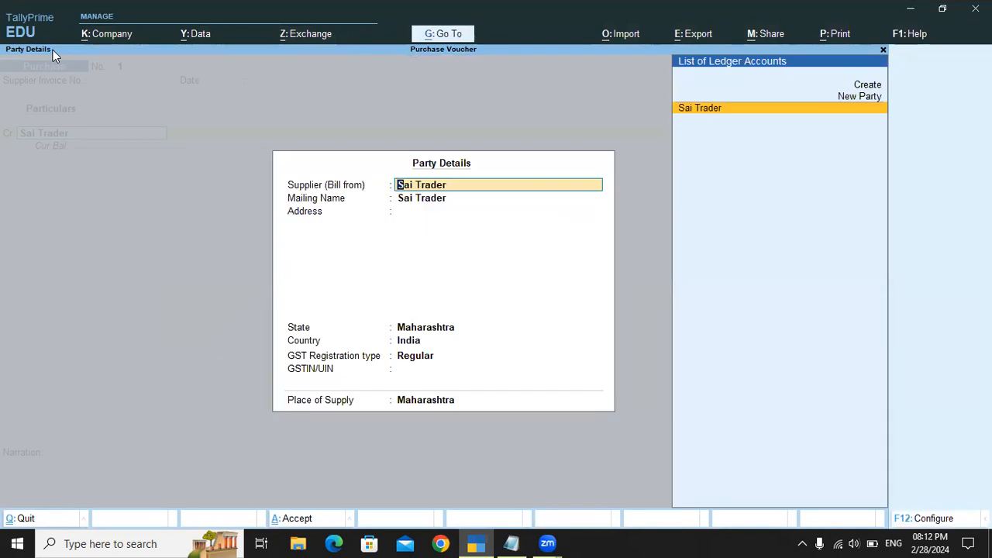
pyautogui.press('ctrl')
pyautogui.hotkey('ctrl', 'a')
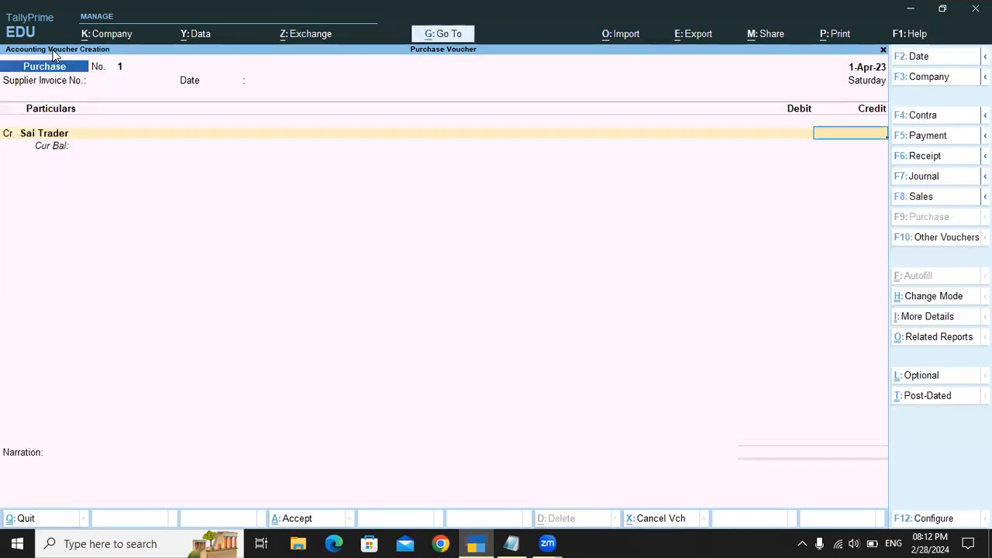
pyautogui.write('4000')
pyautogui.press('Return')
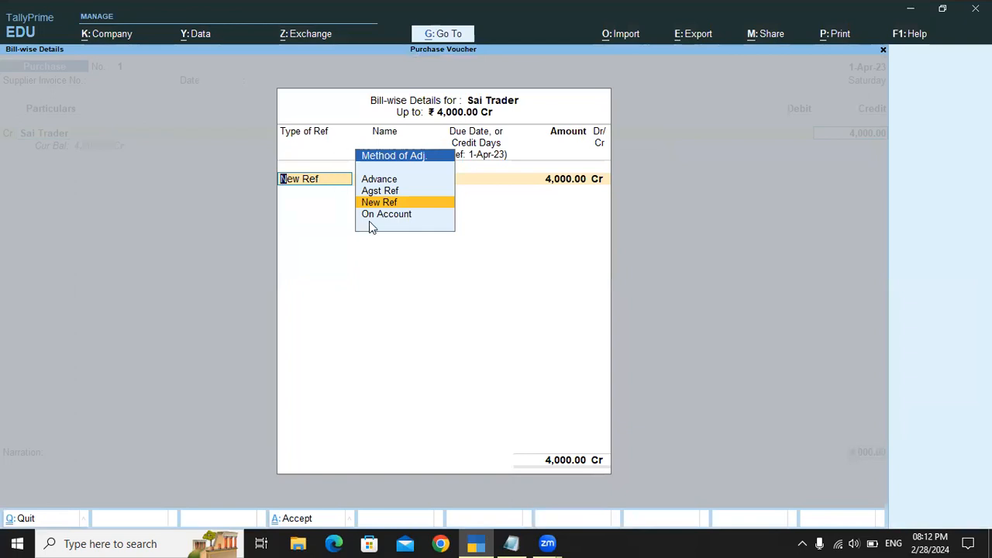
# Step: Allocate the 4,000 credit bill-wise as a New Ref named Sai Trader
pyautogui.press('Return')
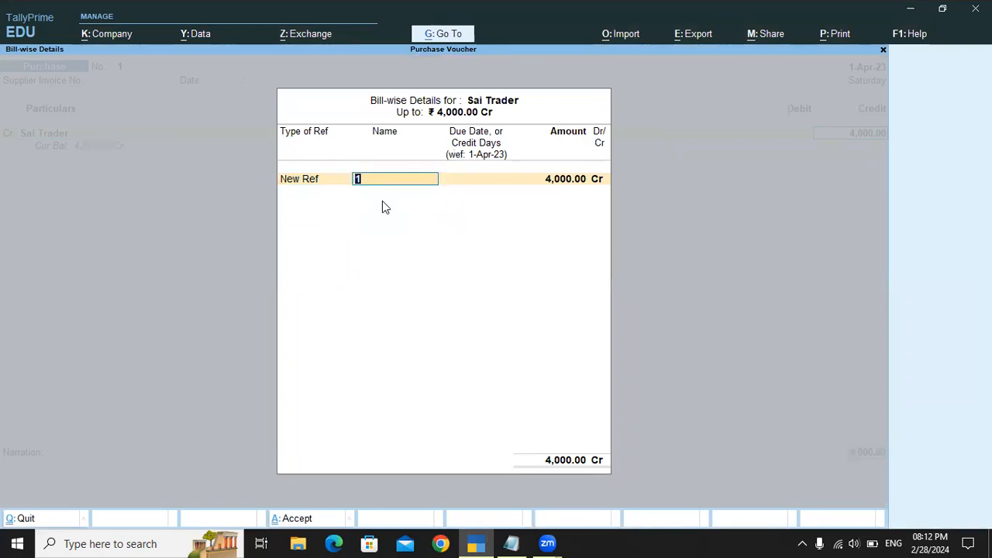
pyautogui.press('Return')
pyautogui.press('Return')
pyautogui.press('Return')
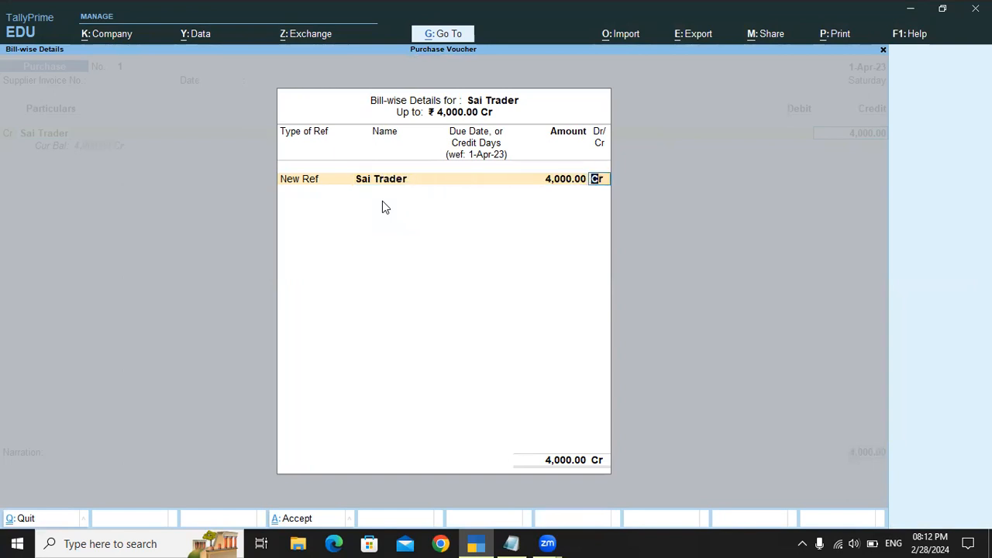
pyautogui.press('Return')
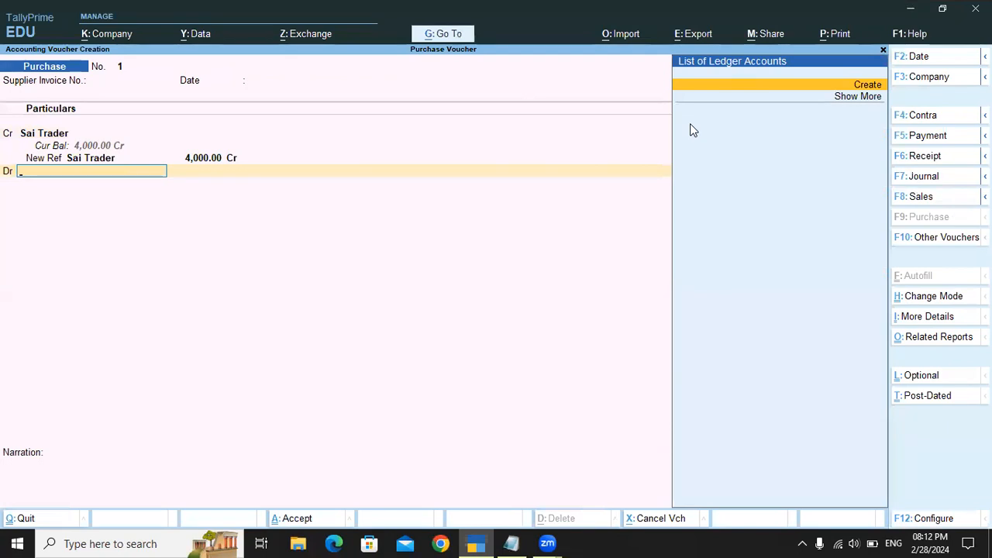
# Step: Create the ledger Purchase A/c under Purchase Accounts for the Dr line, skipping its inventory allocations and keeping the 4,000 debit
pyautogui.press('Return')
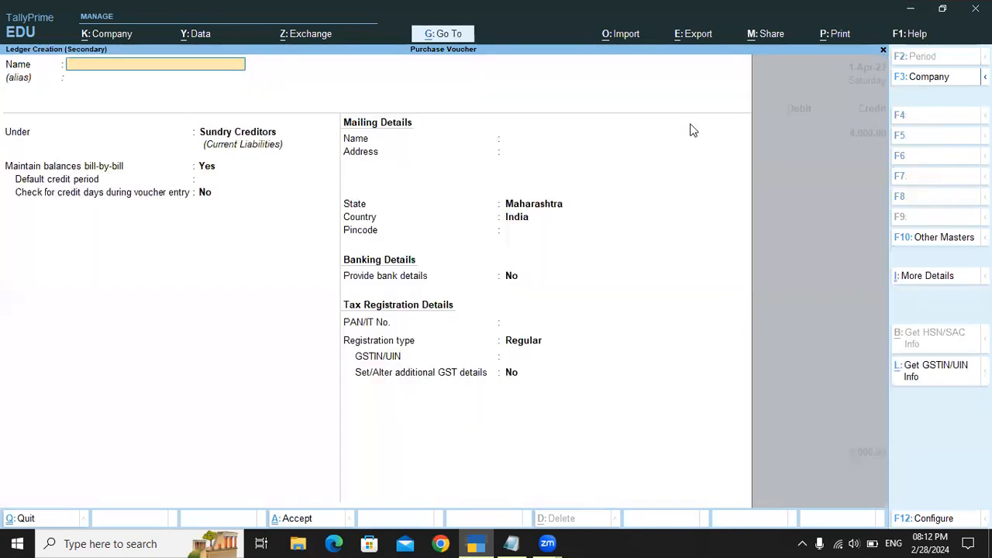
pyautogui.write('Purchase A/c')
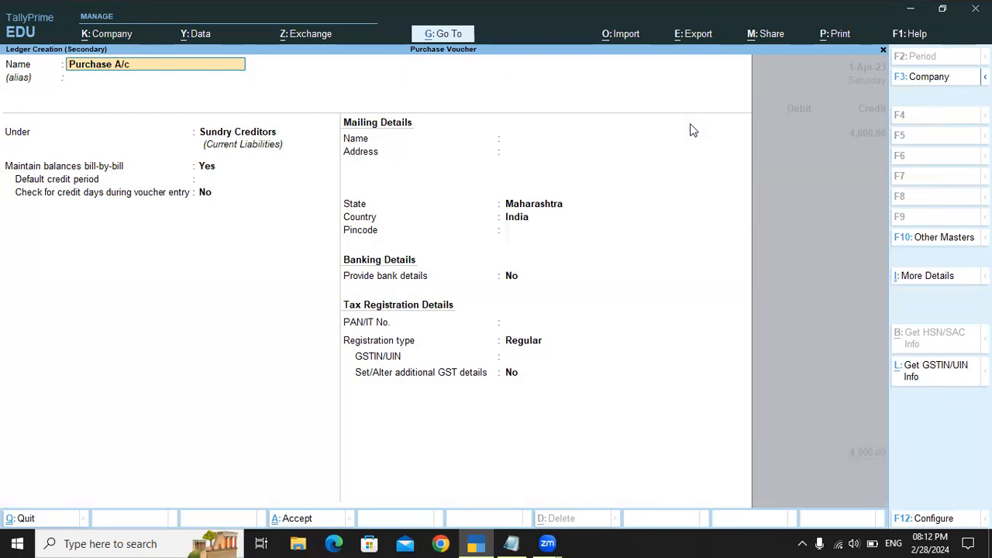
pyautogui.press('Return')
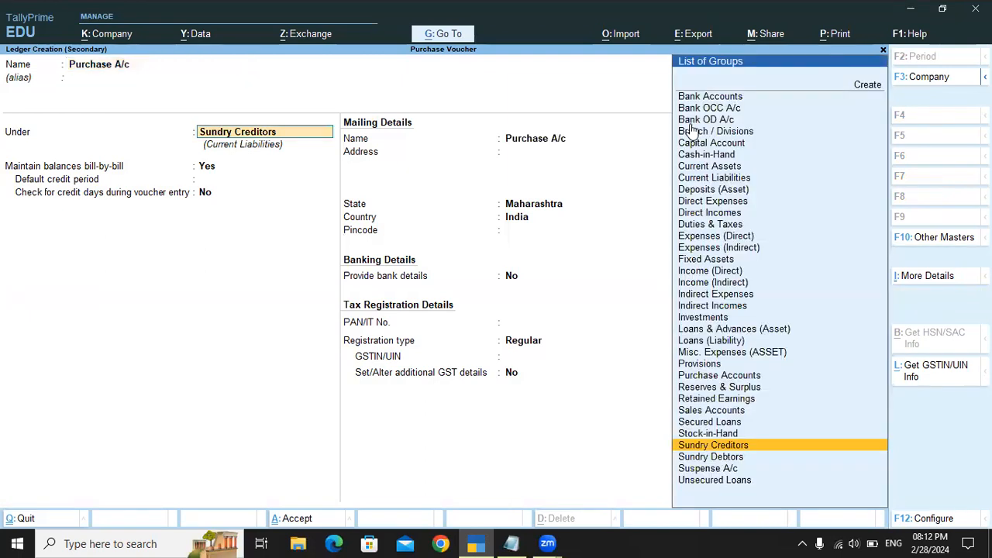
pyautogui.write('Pur')
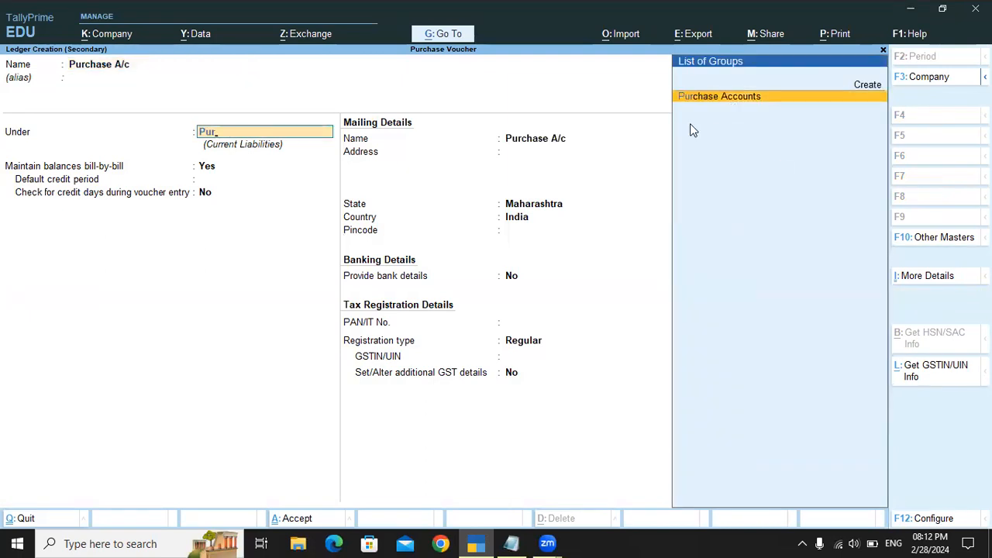
pyautogui.press('Return')
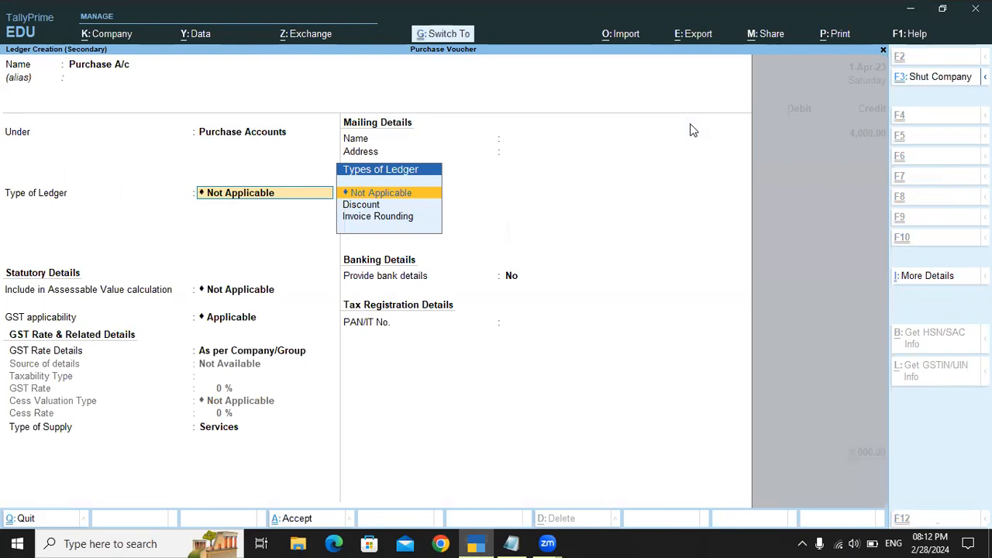
pyautogui.hotkey('ctrl', 'a')
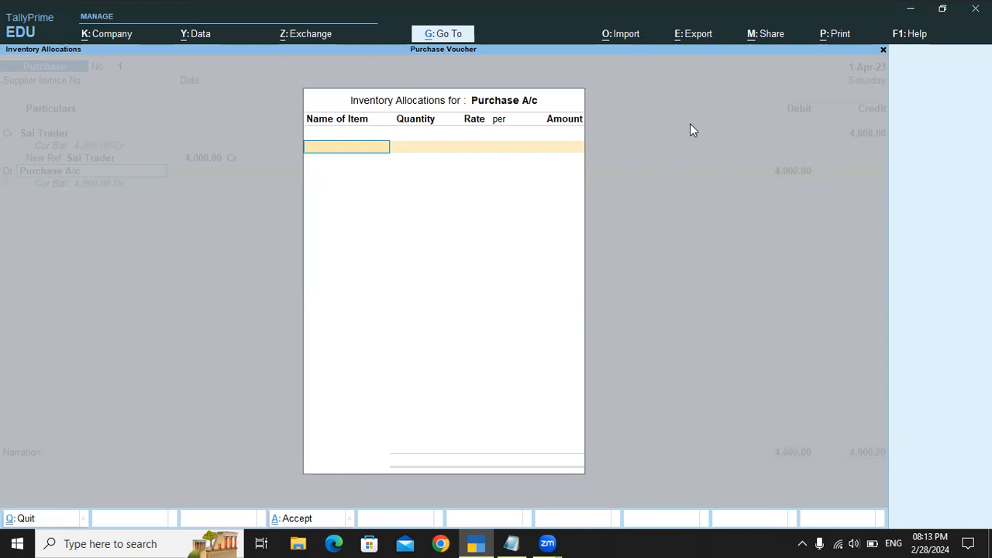
pyautogui.press('Escape')
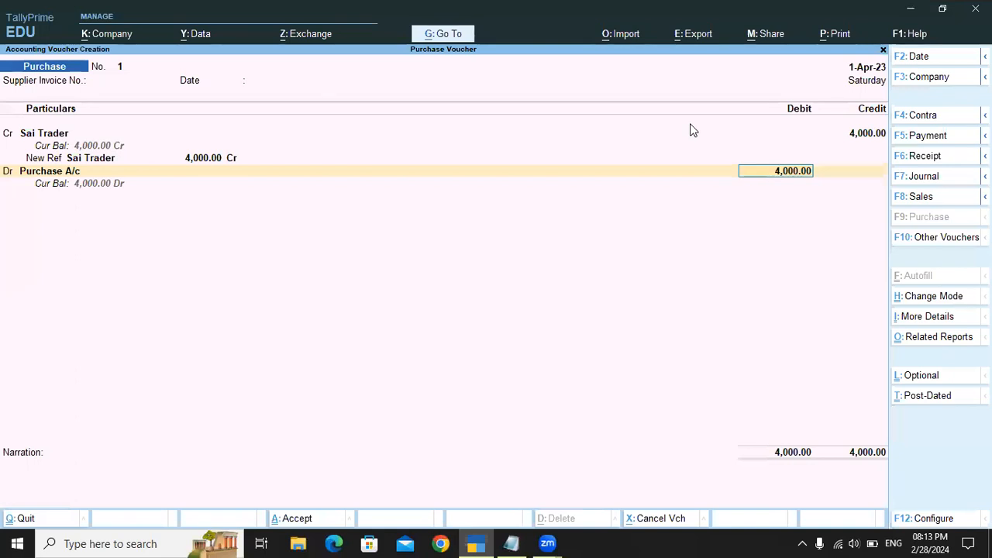
pyautogui.press('Return')
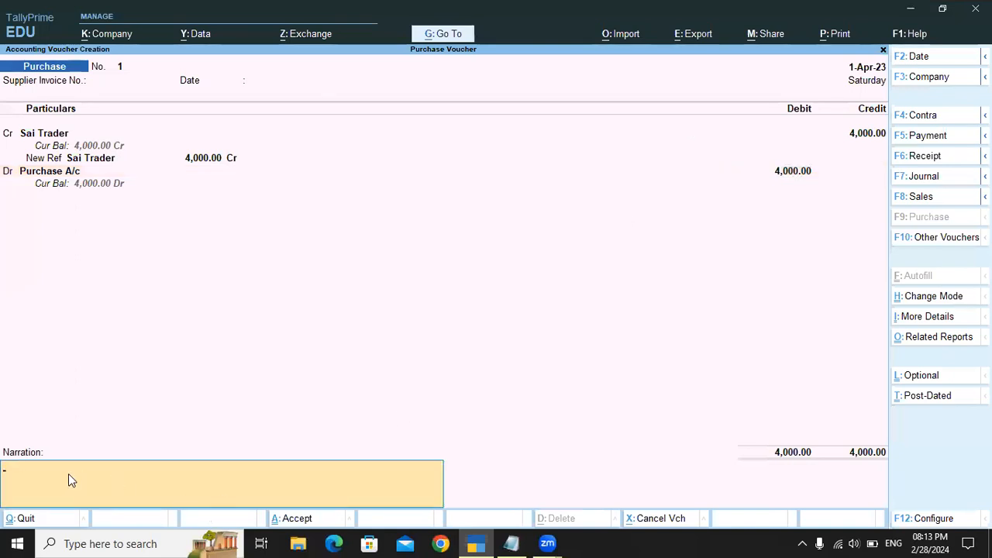
# Step: Enter the narration "being goods purchased from sai trader" and save the purchase voucher
pyautogui.write('being goods purchased from sai trader')
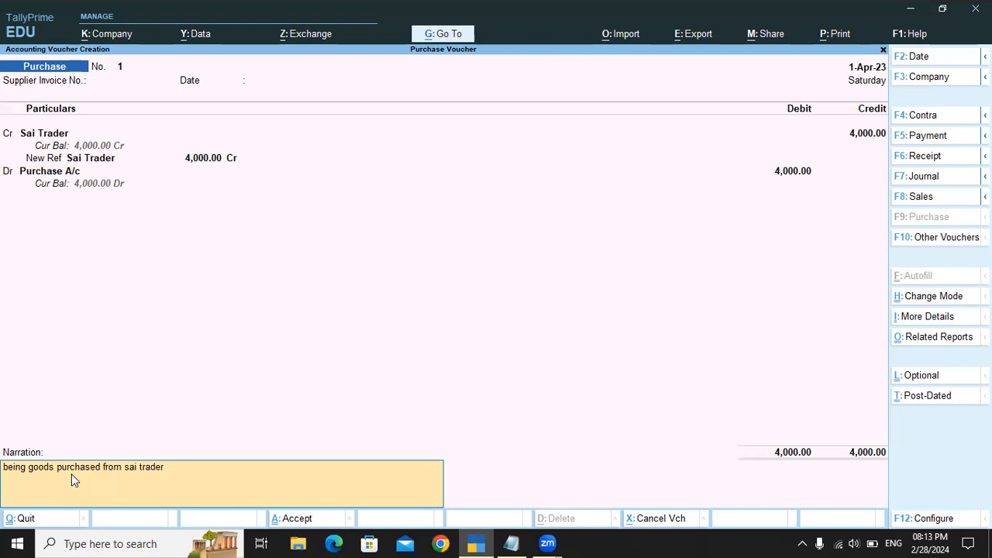
pyautogui.press('Return')
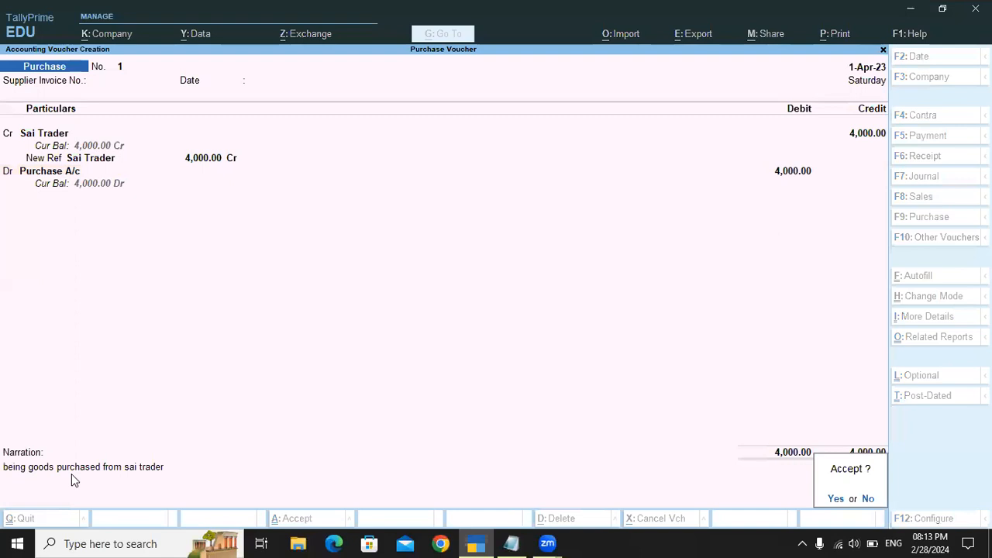
pyautogui.press('Return')
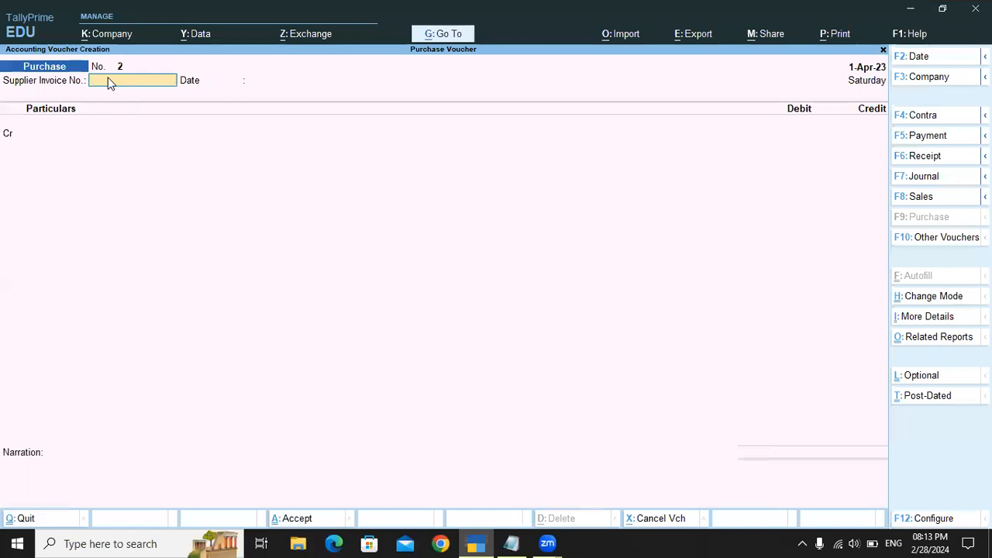
pyautogui.click(862, 77)
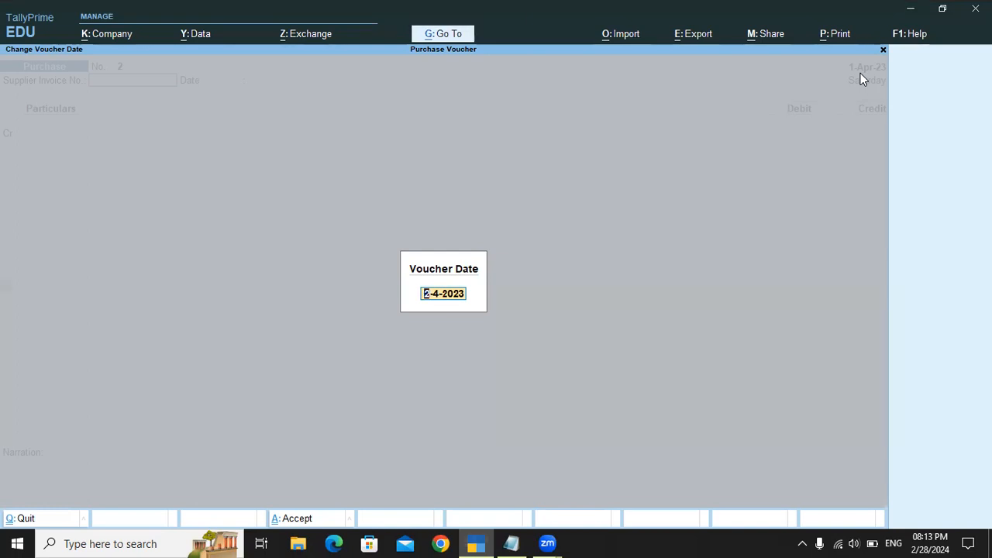
pyautogui.press('Escape')
pyautogui.press('Escape')
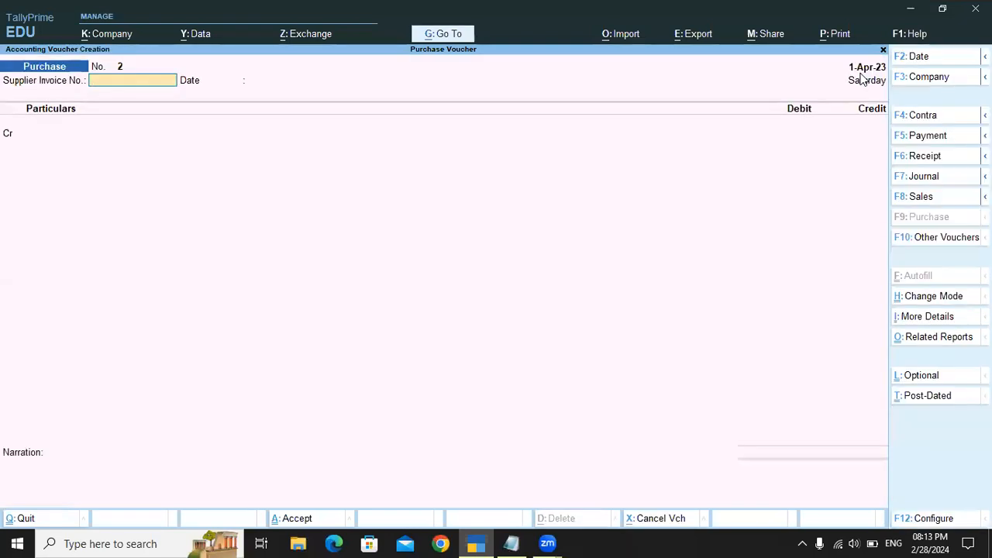
# Step: Switch to Notepad and check which ledgers the cash purchase entry debits and credits
pyautogui.hotkey('alt', 'Tab')
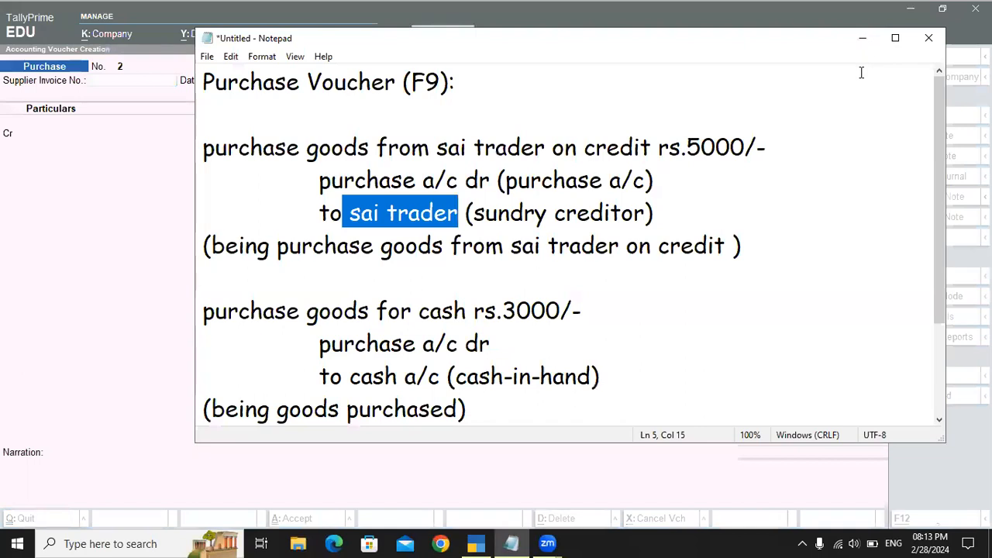
pyautogui.scroll(-1, 545, 319)
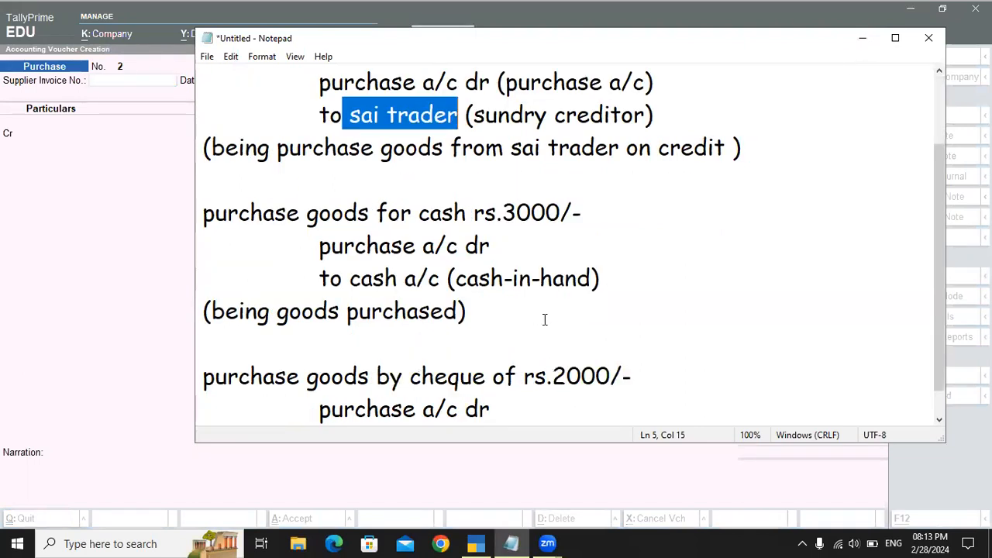
pyautogui.moveTo(318, 247); pyautogui.dragTo(514, 246)
pyautogui.moveTo(320, 279); pyautogui.dragTo(468, 279)
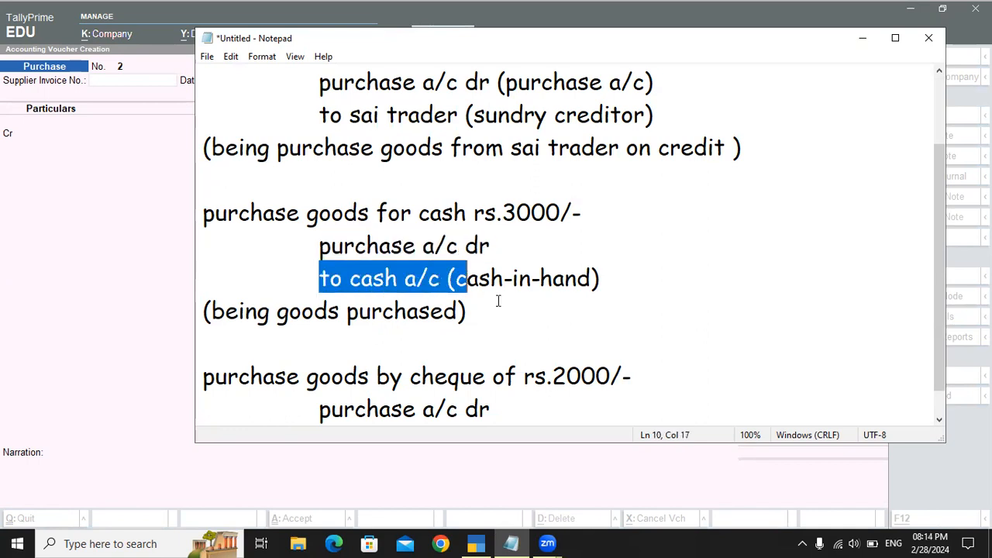
pyautogui.doubleClick(417, 246)
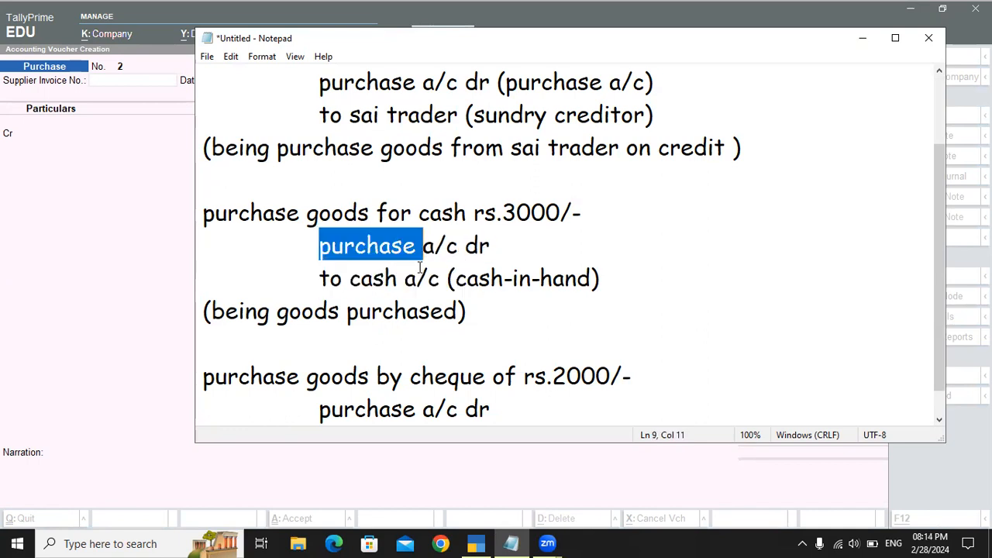
pyautogui.click(416, 278)
pyautogui.doubleClick(415, 279)
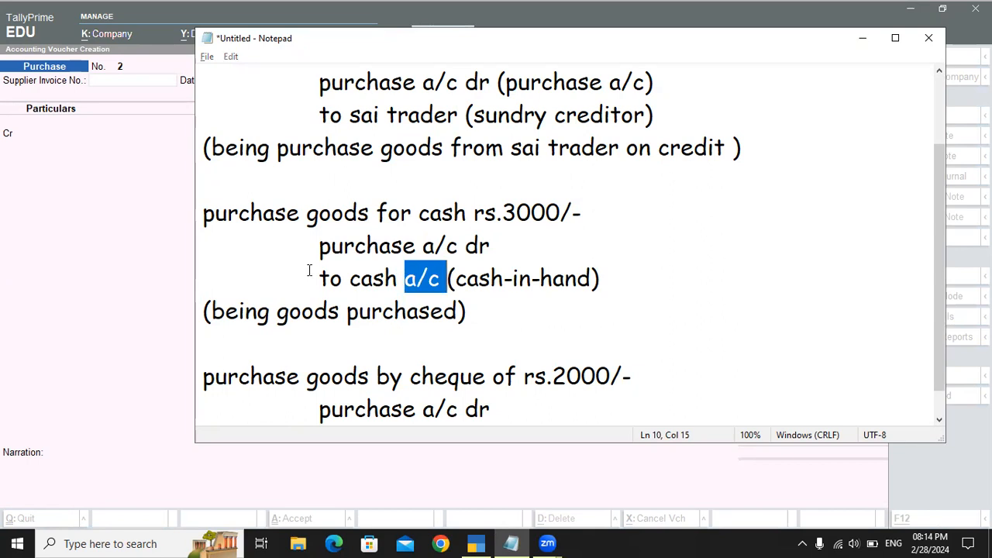
# Step: Switch back to TallyPrime and choose Cash as the Cr ledger, leaving receipt details blank and party details at their defaults
pyautogui.hotkey('alt', 'Tab')
pyautogui.press('Return')
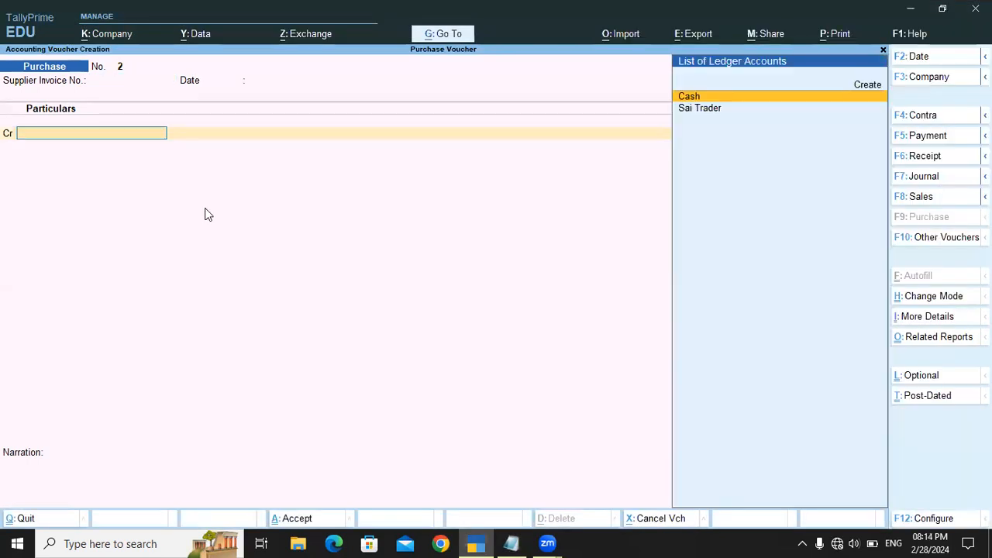
pyautogui.press('Return')
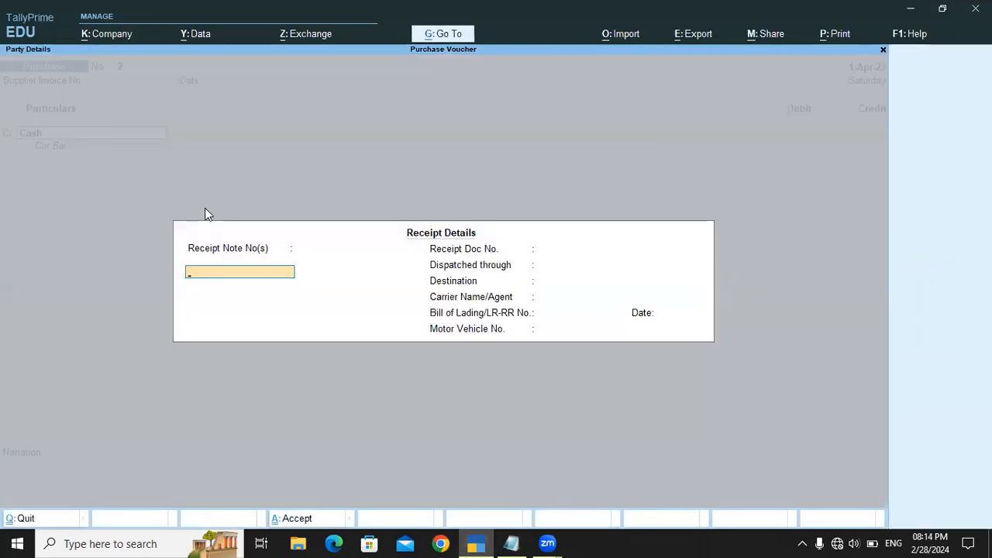
pyautogui.press('Return')
pyautogui.press('Return')
pyautogui.press('Return')
pyautogui.press('Return')
pyautogui.press('Return')
pyautogui.press('Return')
pyautogui.press('Return')
pyautogui.press('Return')
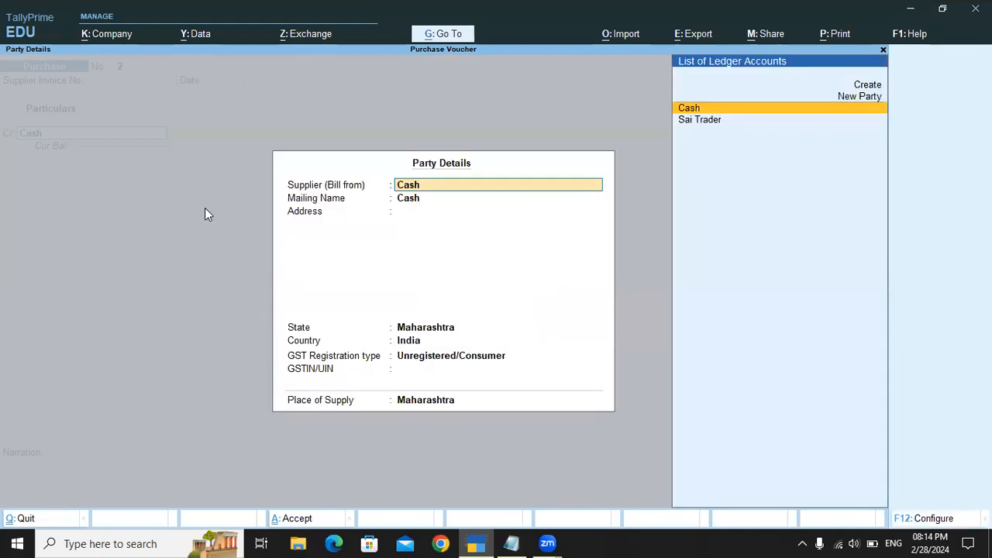
pyautogui.hotkey('ctrl', 'a')
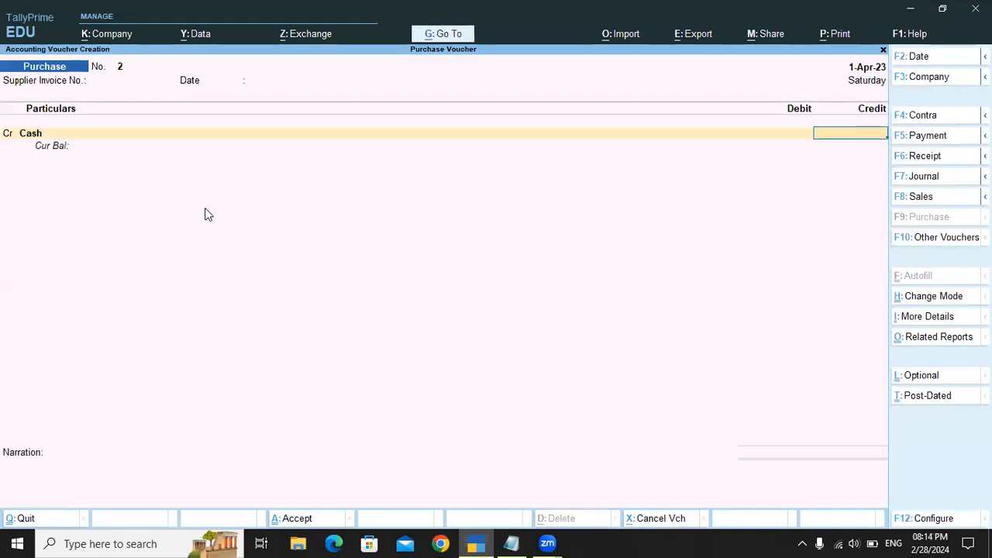
# Step: Enter 2000 as the credit amount for Cash
pyautogui.write('2000')
pyautogui.press('Return')
# Step: Go back to the Cash line and set its credit amount to 3000
pyautogui.press('Return')
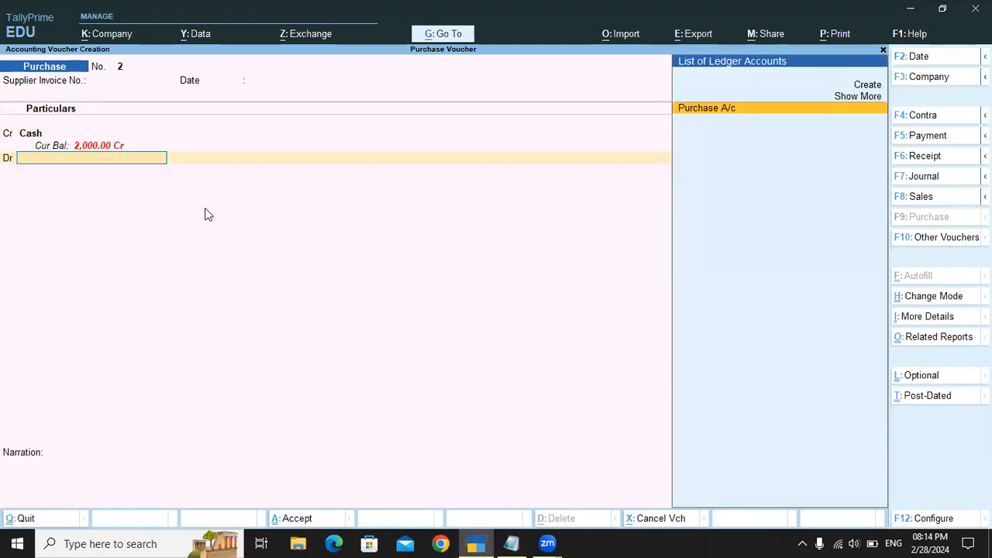
pyautogui.press('BackSpace')
pyautogui.press('Return')
pyautogui.press('BackSpace')
pyautogui.write('3000')
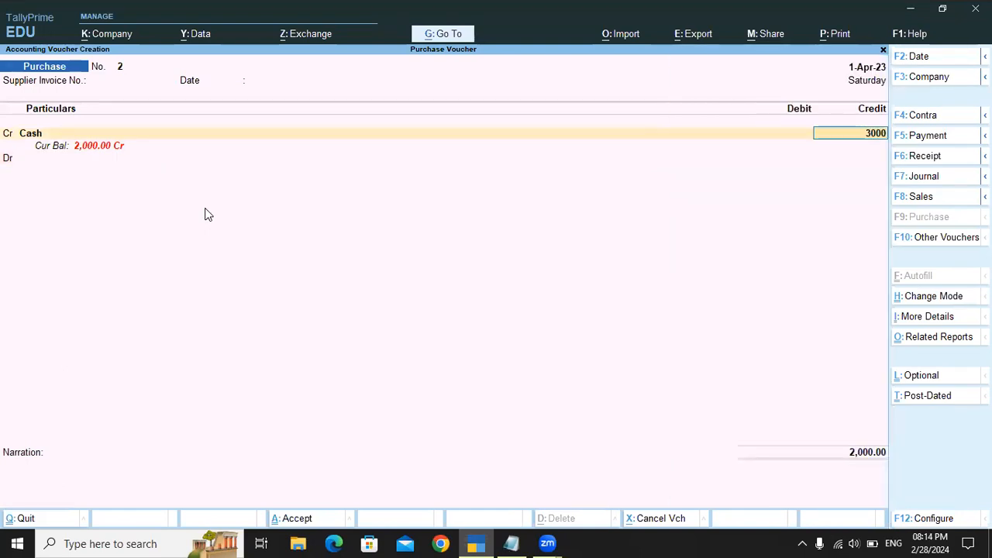
pyautogui.press('Return')
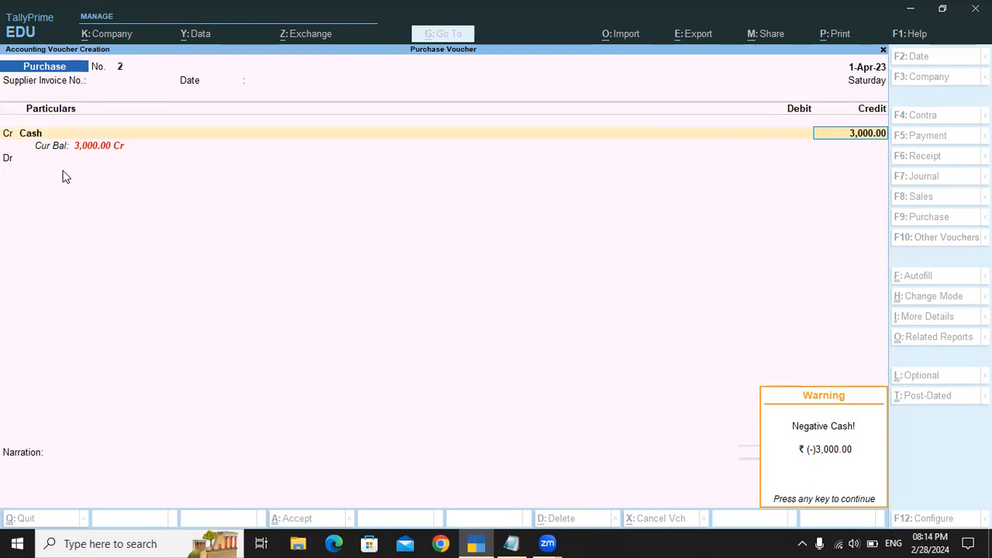
pyautogui.press('Return')
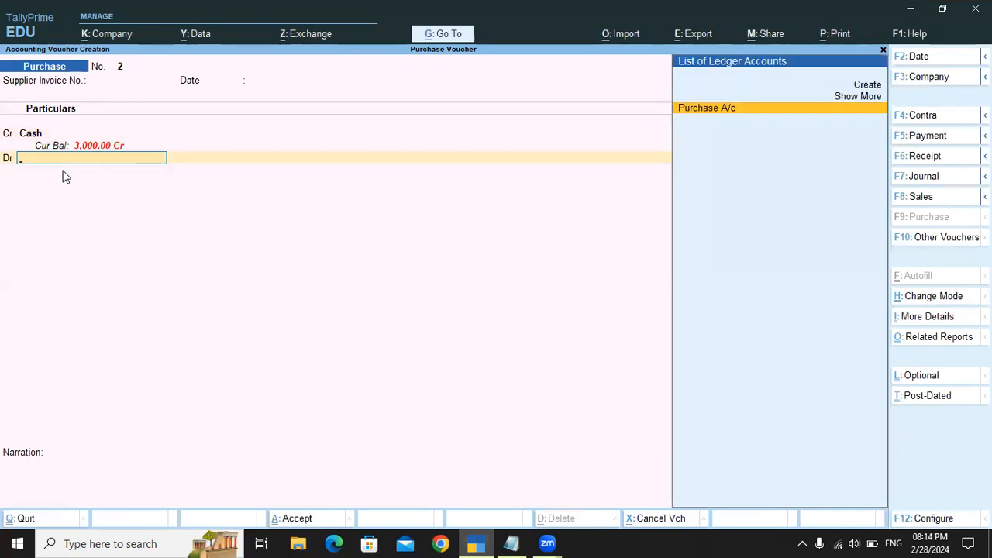
# Step: Go back to the Cash line and alter the Cash ledger, setting its opening balance to 1,00,000 Dr
pyautogui.press('BackSpace')
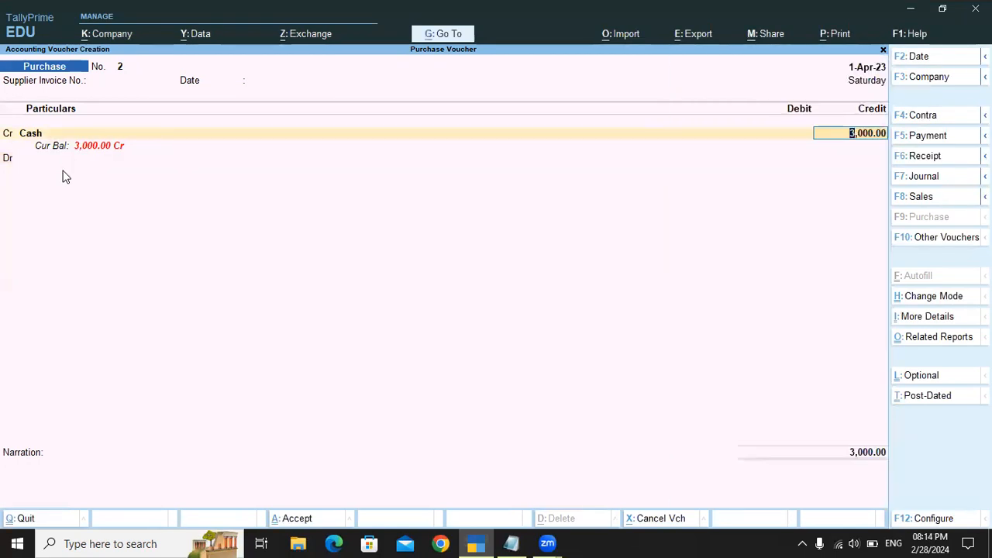
pyautogui.press('BackSpace')
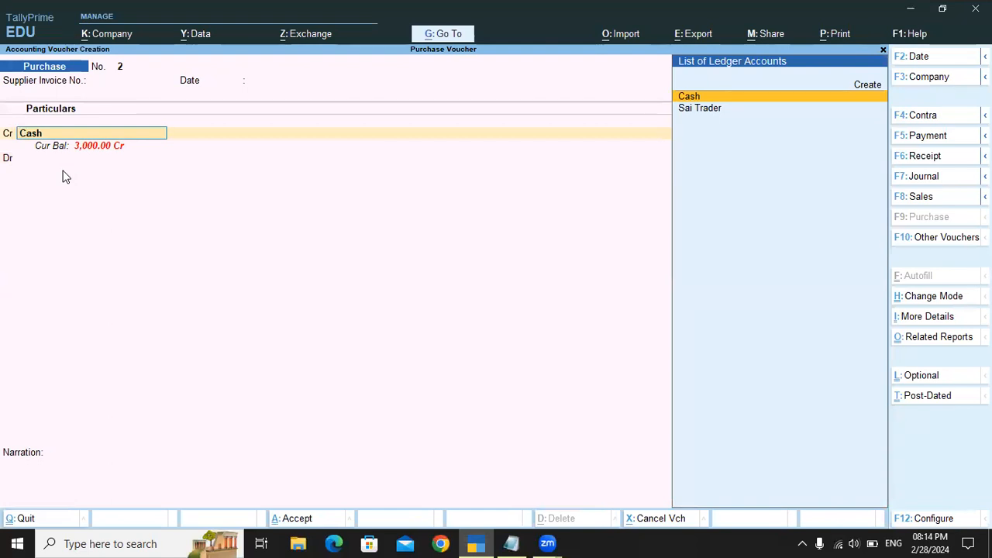
pyautogui.hotkey('ctrl', 'Return')
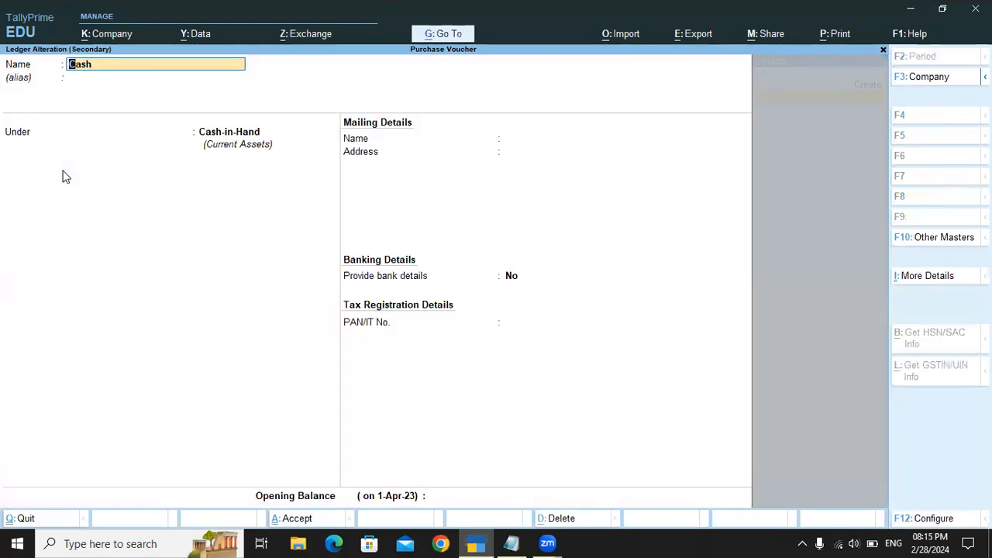
pyautogui.press('Return')
pyautogui.press('Return')
pyautogui.press('Return')
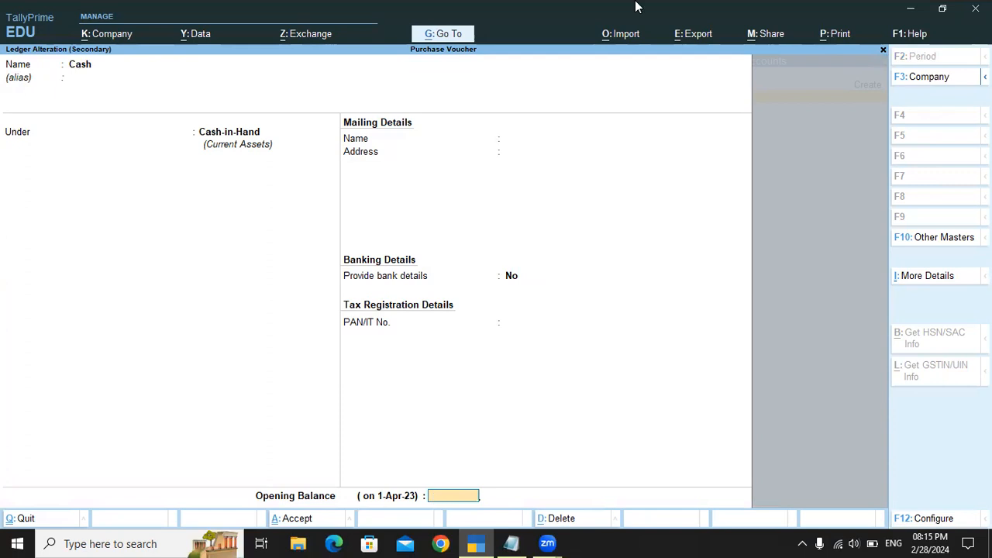
pyautogui.write('00000')
pyautogui.press('Return')
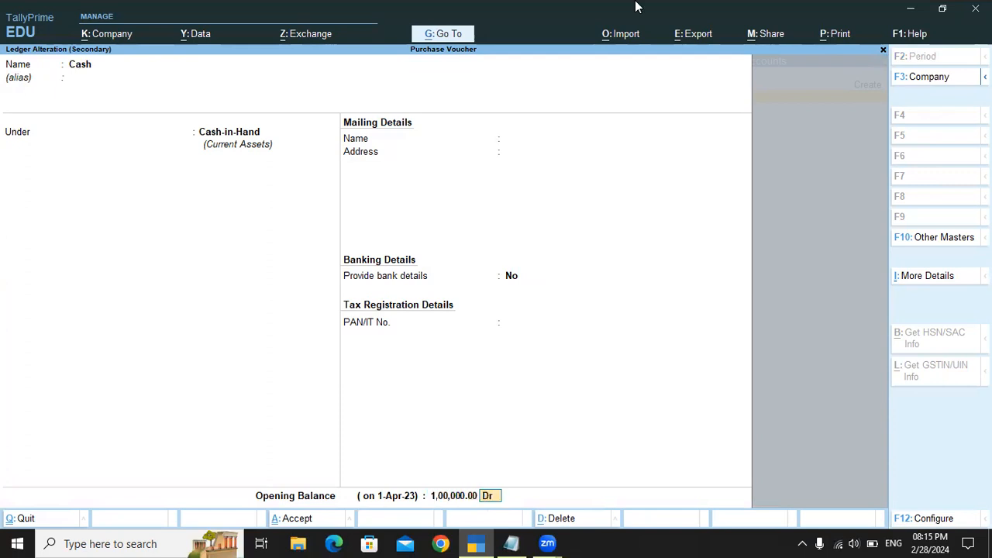
pyautogui.press('Return')
# Step: Leave receipt details blank and party details at their defaults, and set the Cash credit amount to 5000
pyautogui.press('Return')
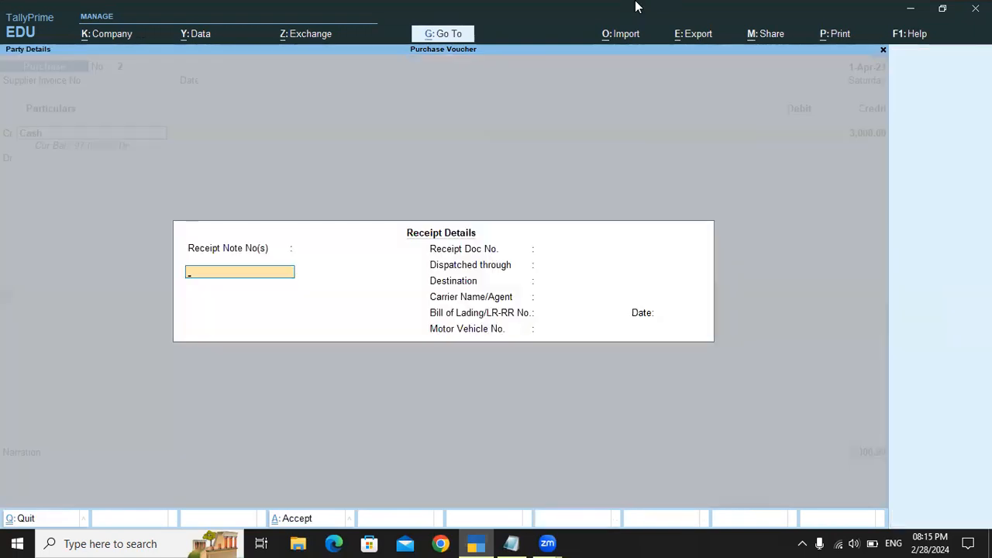
pyautogui.press('Return')
pyautogui.press('Return')
pyautogui.press('Return')
pyautogui.press('Return')
pyautogui.press('Return')
pyautogui.press('Return')
pyautogui.press('Return')
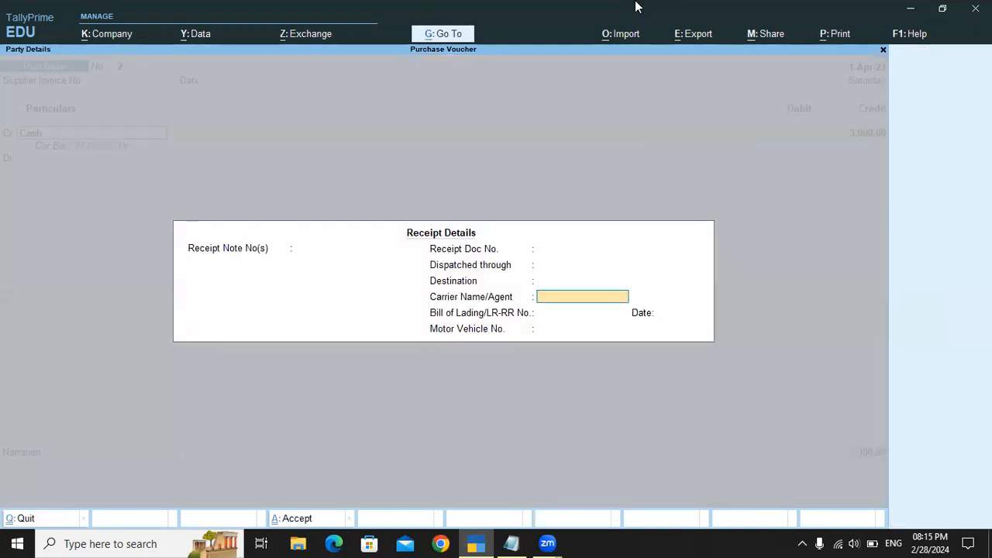
pyautogui.press('Return')
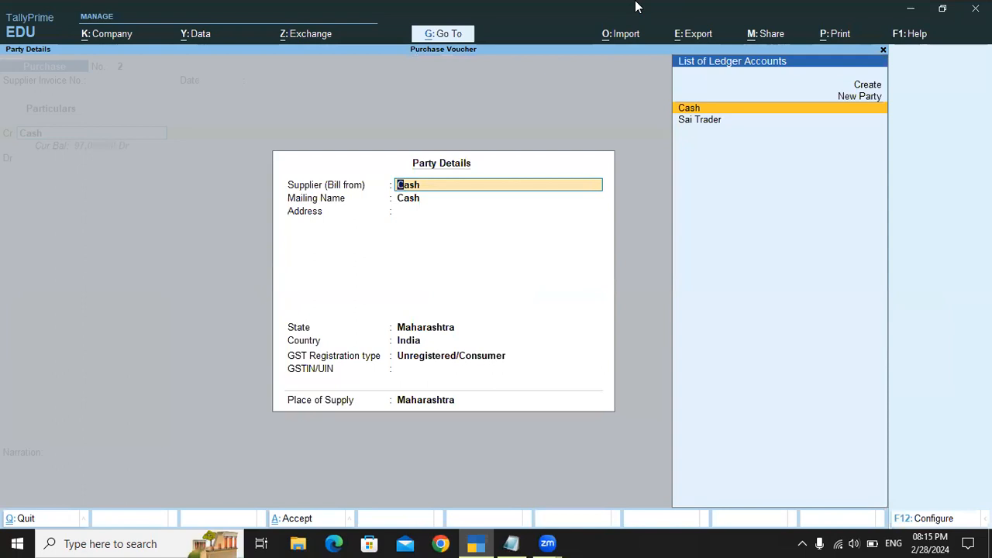
pyautogui.hotkey('ctrl', 'a')
pyautogui.write('5000')
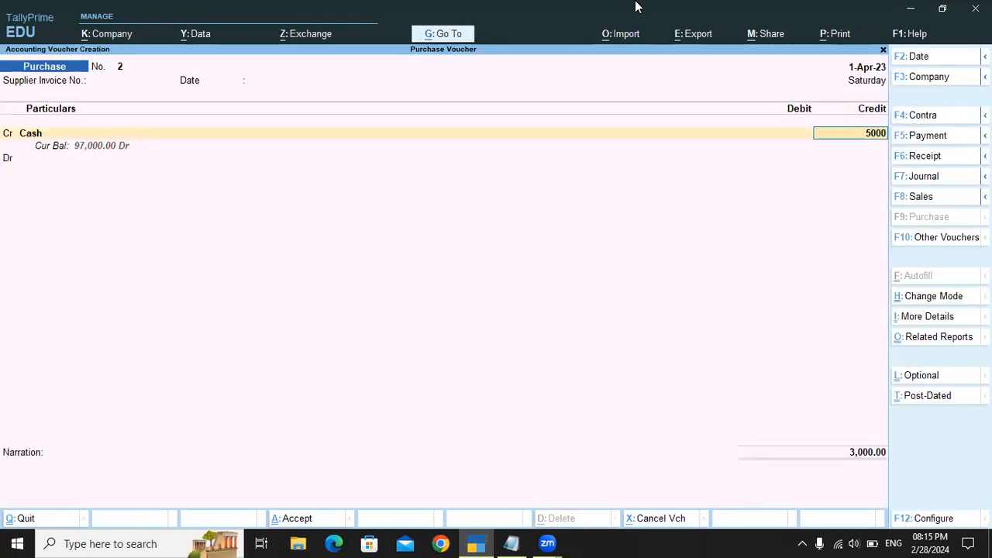
pyautogui.press('Return')
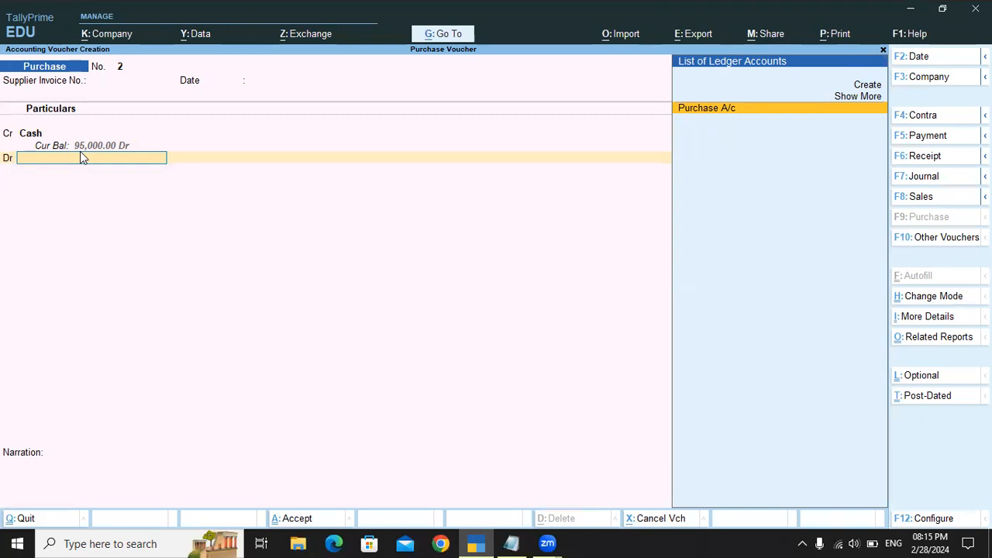
# Step: Debit Purchase A/c with 5,000, add the narration "being goods purcahsed" and save the cash purchase voucher
pyautogui.press('Return')
pyautogui.press('Return')
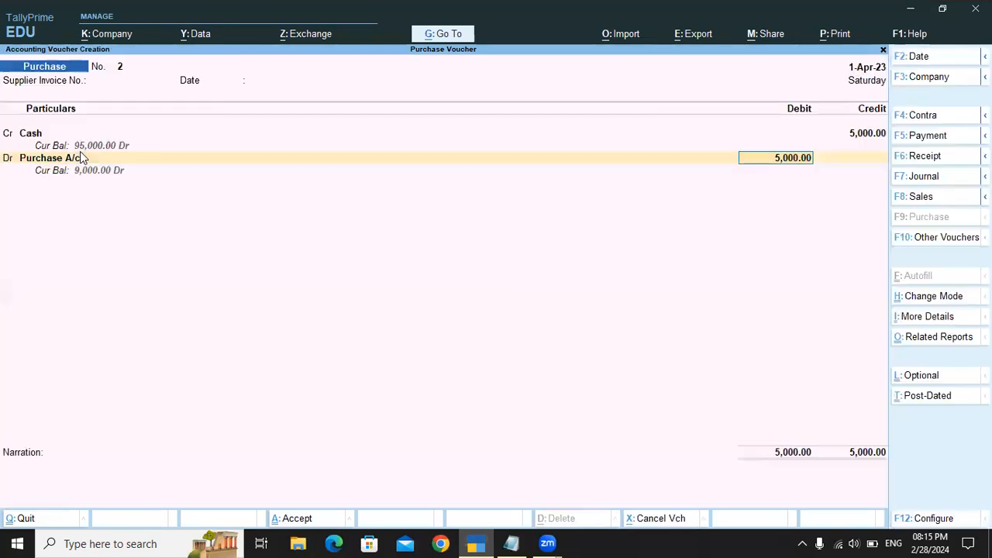
pyautogui.press('Return')
pyautogui.write('being goods')
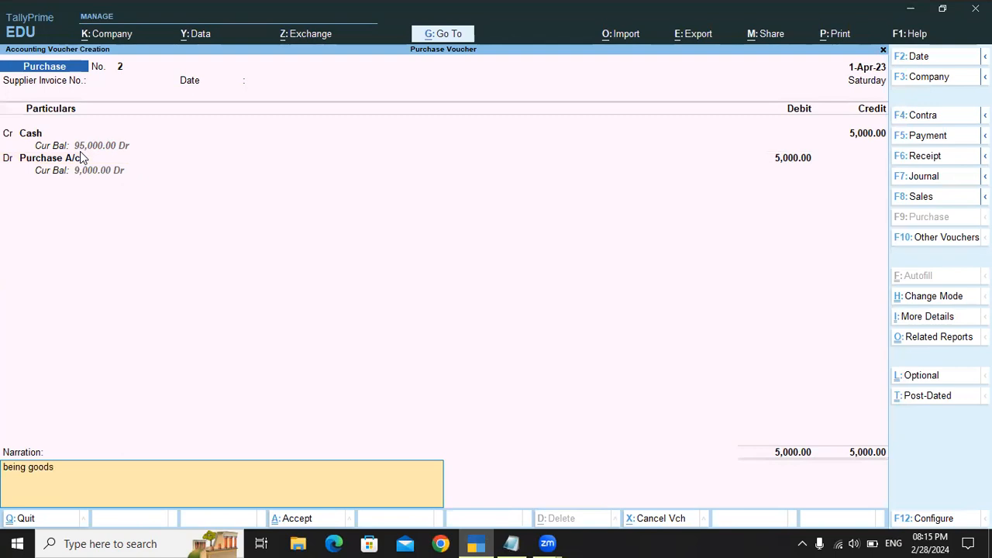
pyautogui.write(' purcahsed')
pyautogui.press('Return')
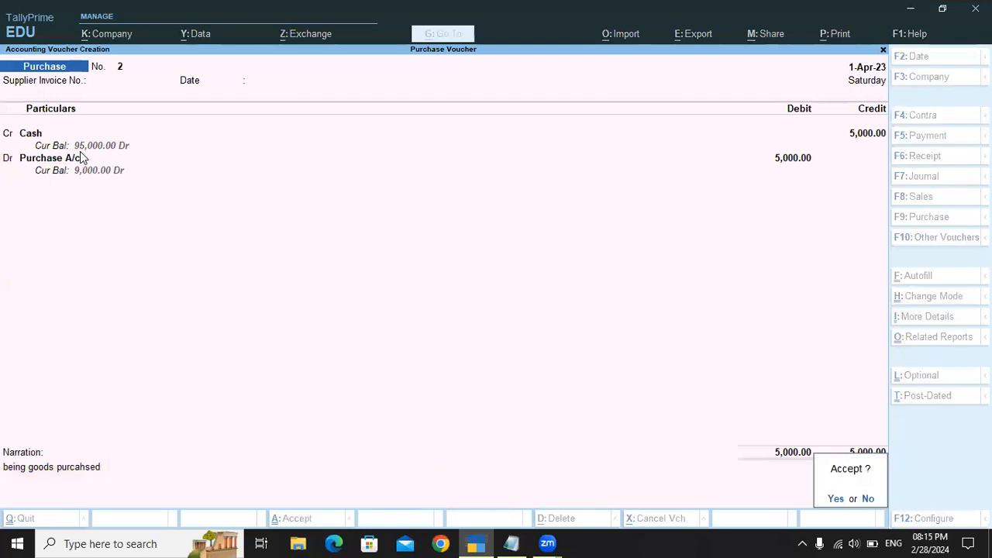
pyautogui.press('Return')
# Step: Switch to Notepad, check which ledgers the cheque purchase entry debits and credits, and return to TallyPrime
pyautogui.hotkey('alt', 'Tab')
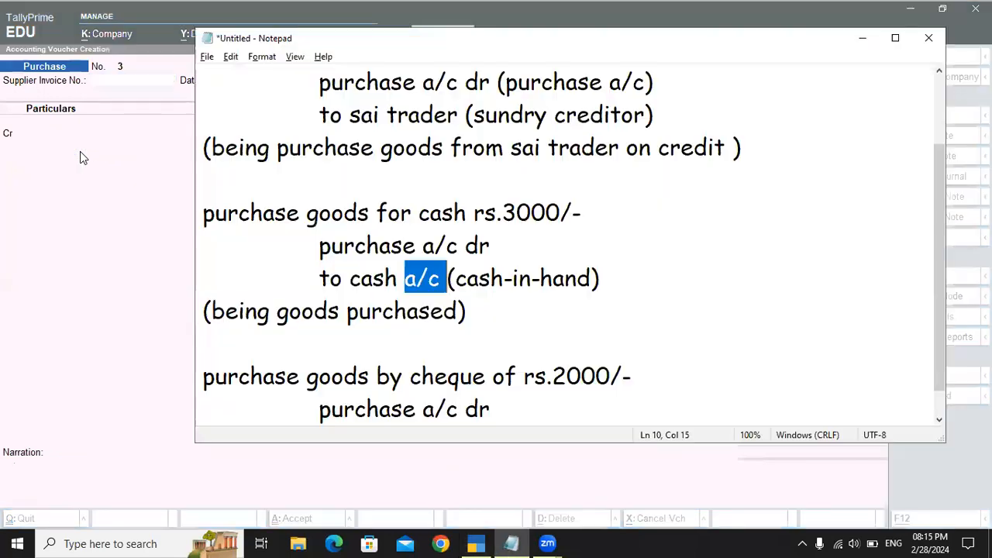
pyautogui.scroll(-1, 605, 217)
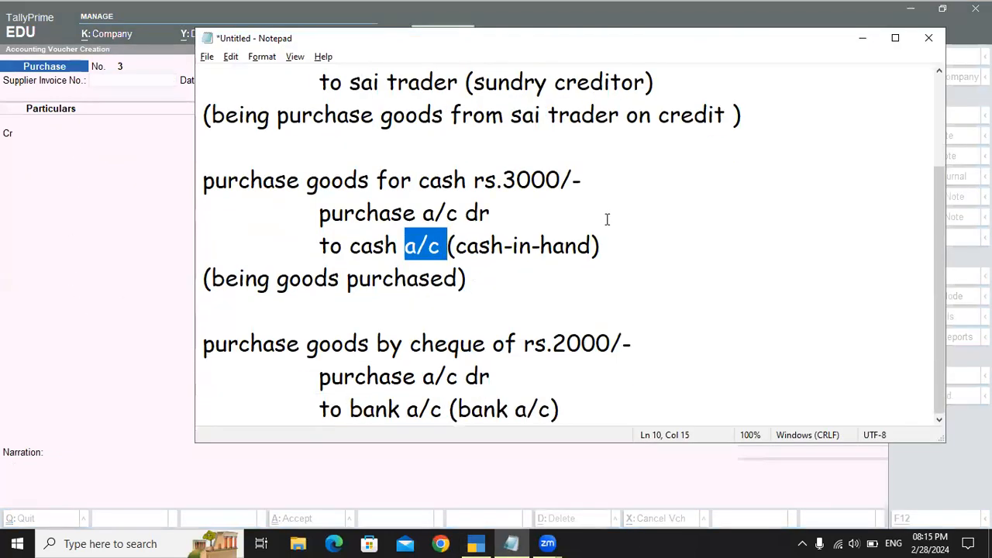
pyautogui.hotkey('alt', 'Tab')
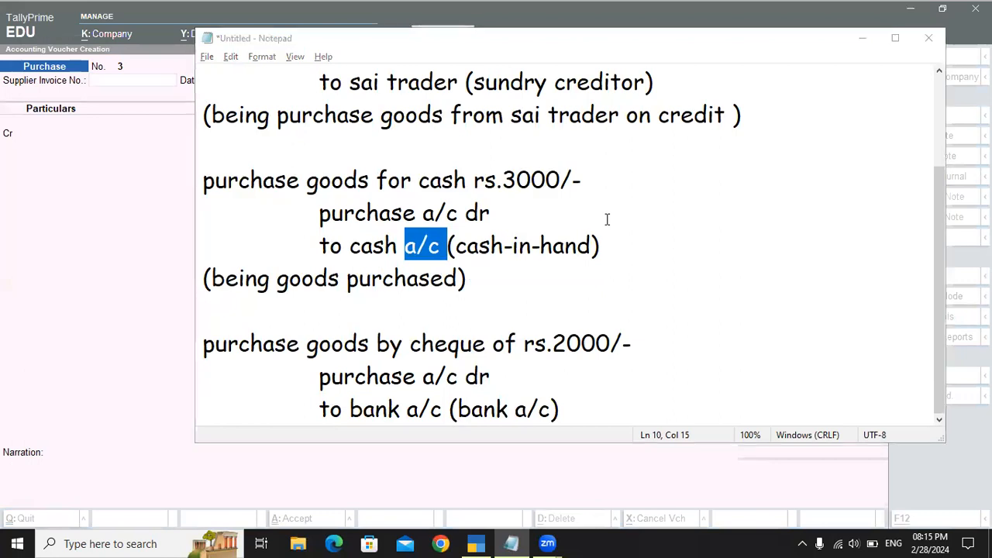
# Step: Create a "Bank A/c" ledger under Bank Accounts from the Cr line of the new purchase voucher, keeping the other details at their defaults
pyautogui.press('Return')
pyautogui.press('Return')
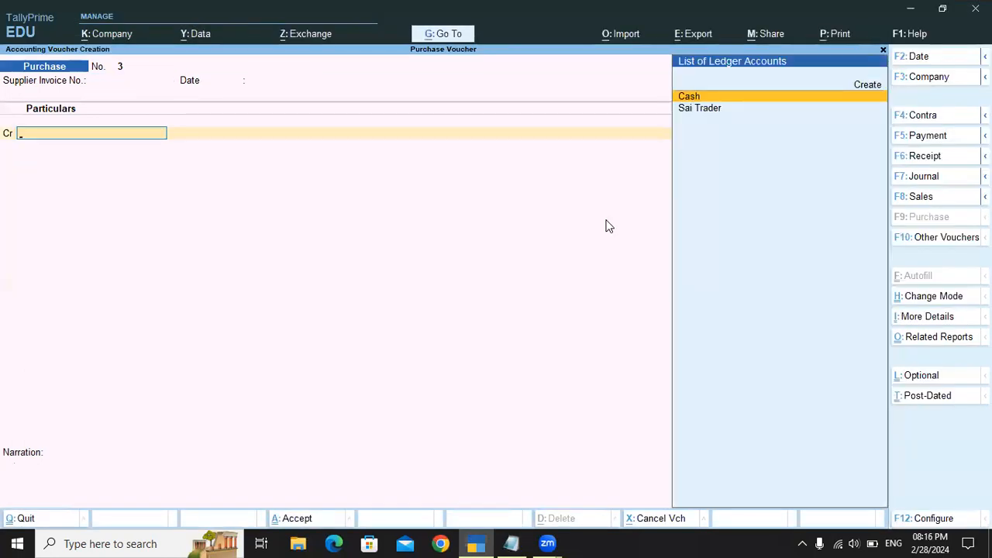
pyautogui.press('Up')
pyautogui.press('Return')
pyautogui.write('Bank a/c')
pyautogui.press('Return')
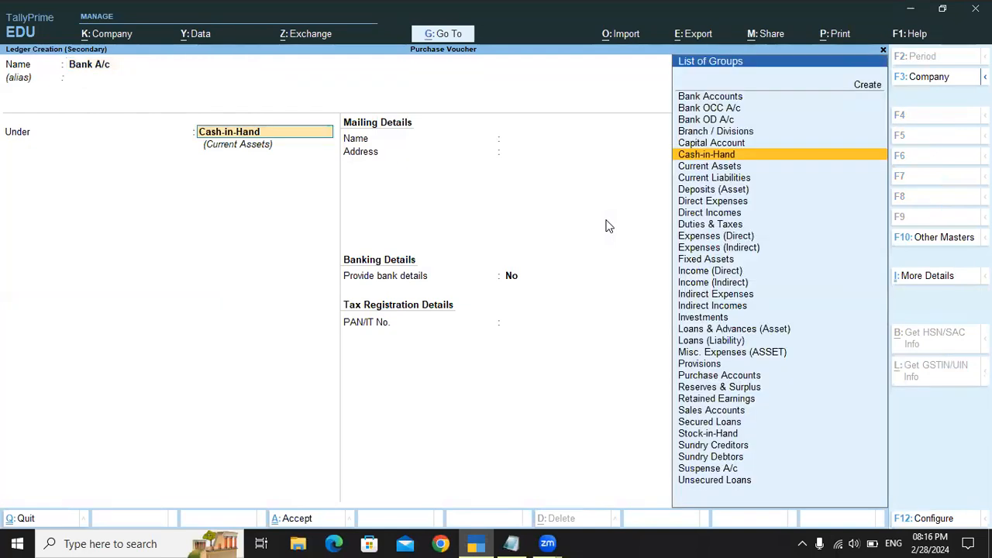
pyautogui.write('Ban')
pyautogui.press('Return')
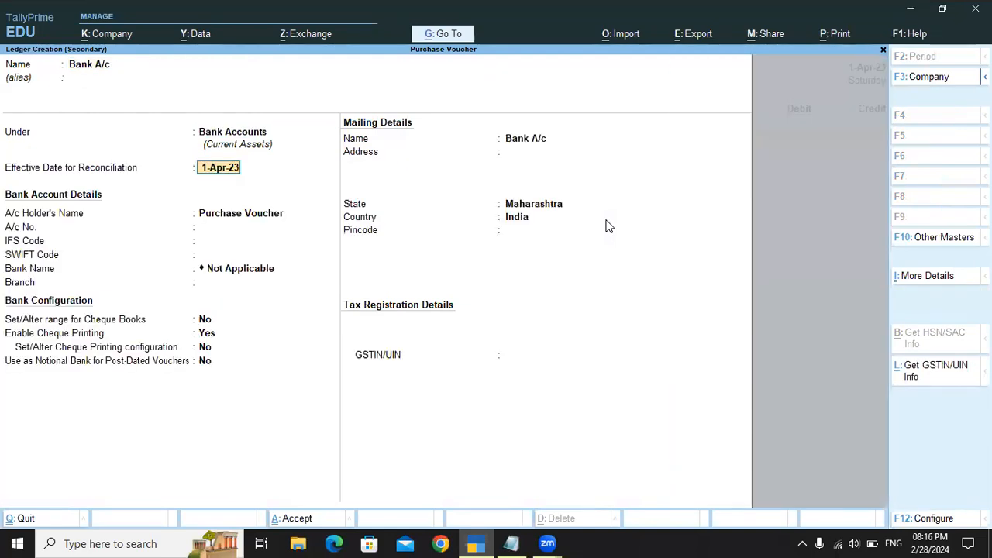
pyautogui.hotkey('ctrl', 'a')
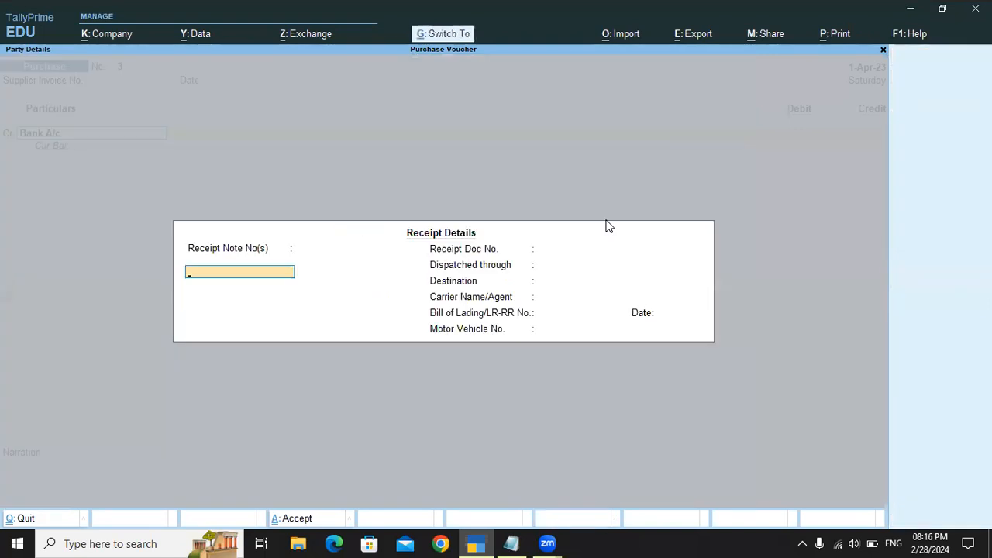
# Step: Accept the default receipt and party details, credit Bank A/c with 3000 and allocate it as Cheque dated 1-Apr-23 without an instrument number
pyautogui.hotkey('ctrl', 'a')
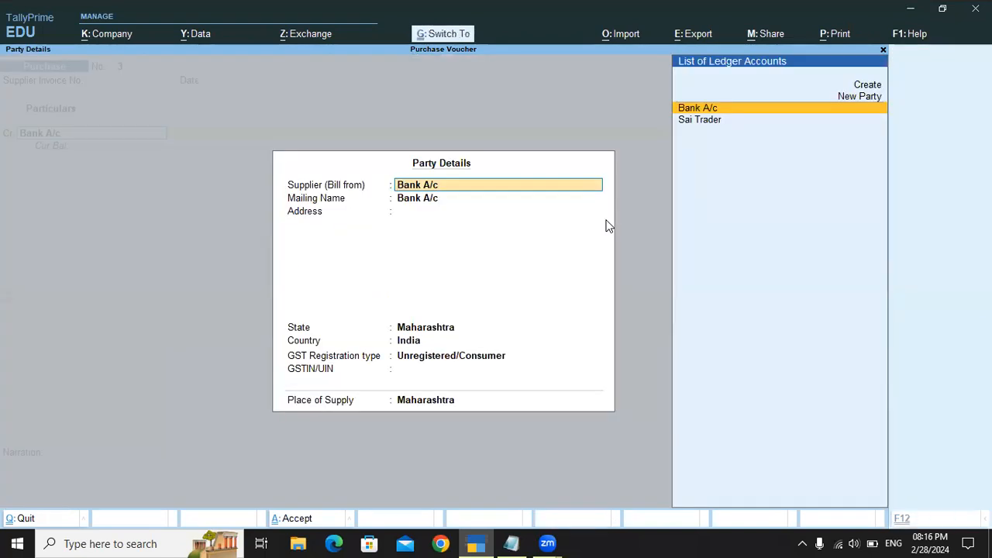
pyautogui.hotkey('ctrl', 'a')
pyautogui.write('3000')
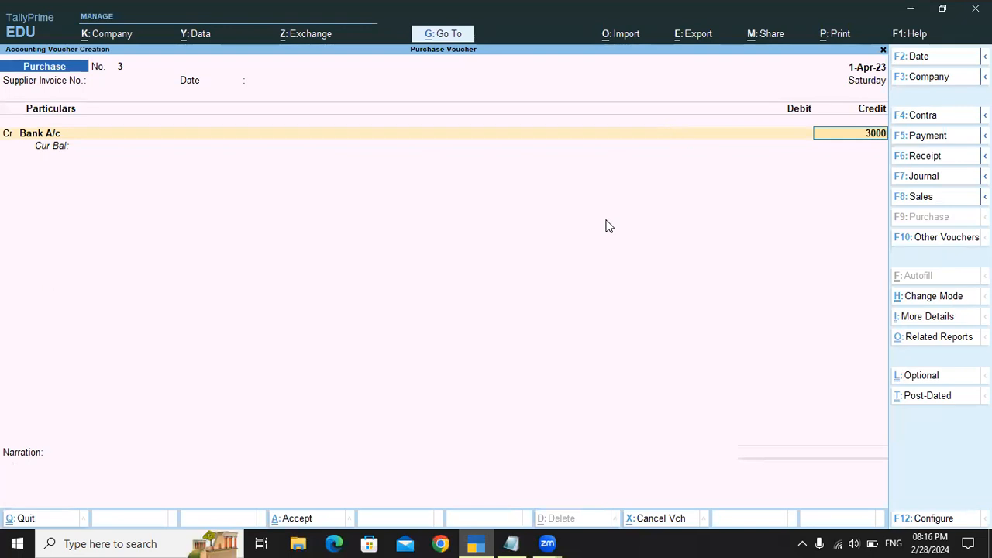
pyautogui.press('Return')
pyautogui.press('Return')
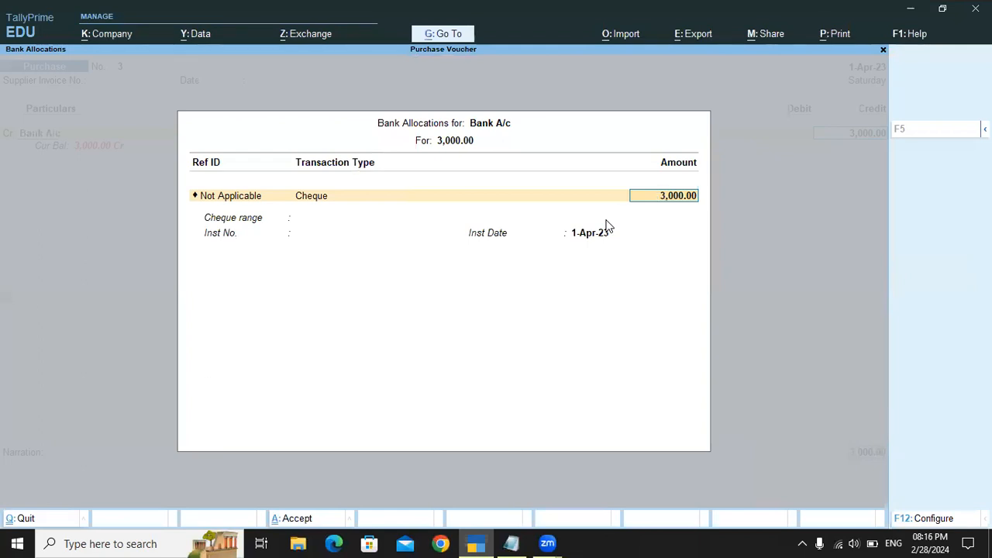
pyautogui.press('Return')
pyautogui.press('Return')
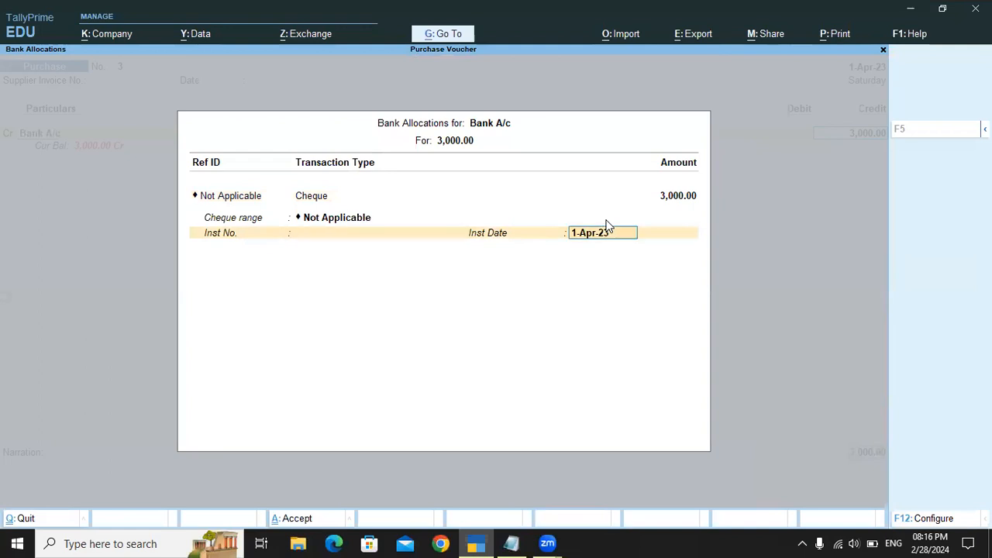
pyautogui.press('Return')
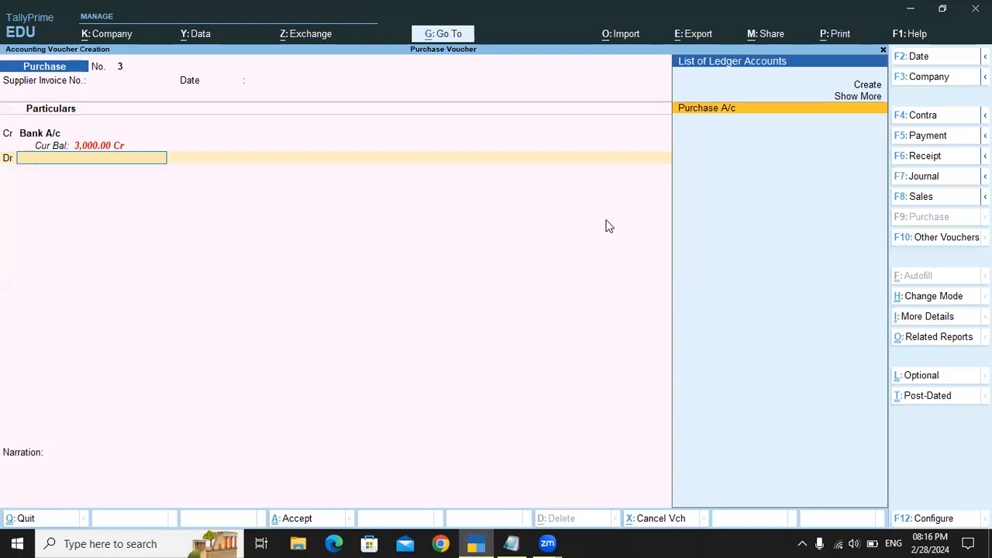
# Step: Debit Purchase A/c with 3,000 without stock items, add the narration "being goods purchased" and save the bank purchase voucher
pyautogui.press('Return')
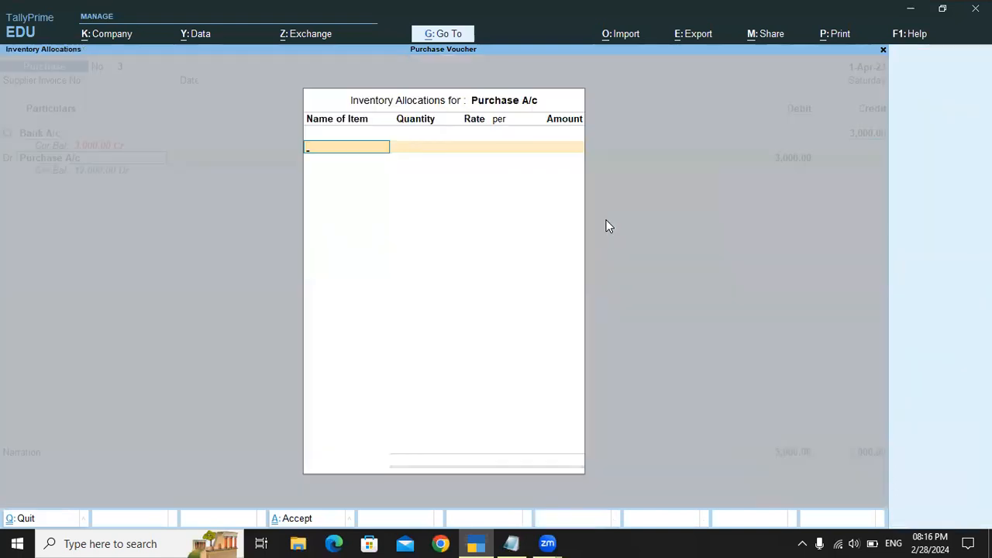
pyautogui.press('Return')
pyautogui.press('Return')
pyautogui.write('being p')
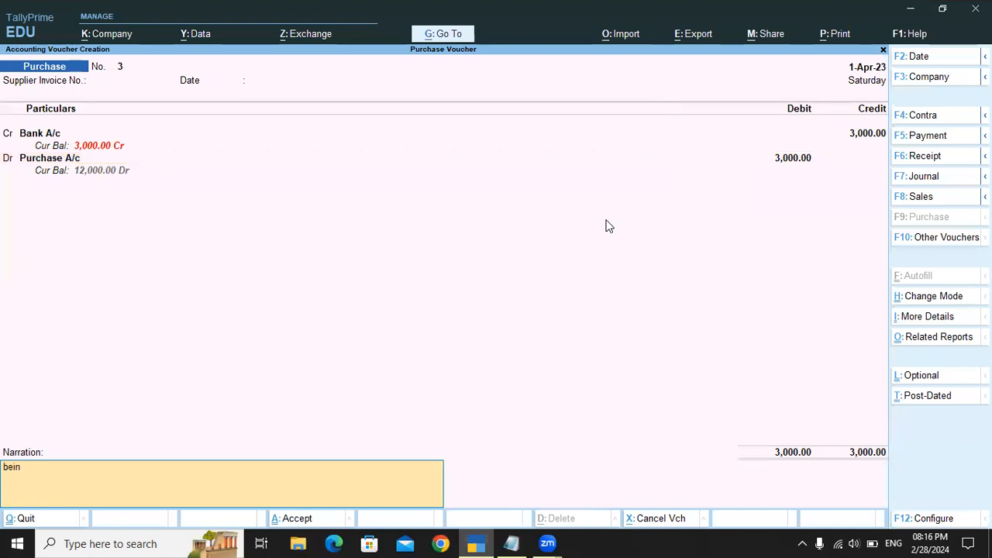
pyautogui.press('BackSpace')
pyautogui.write('goods purchased')
pyautogui.press('Return')
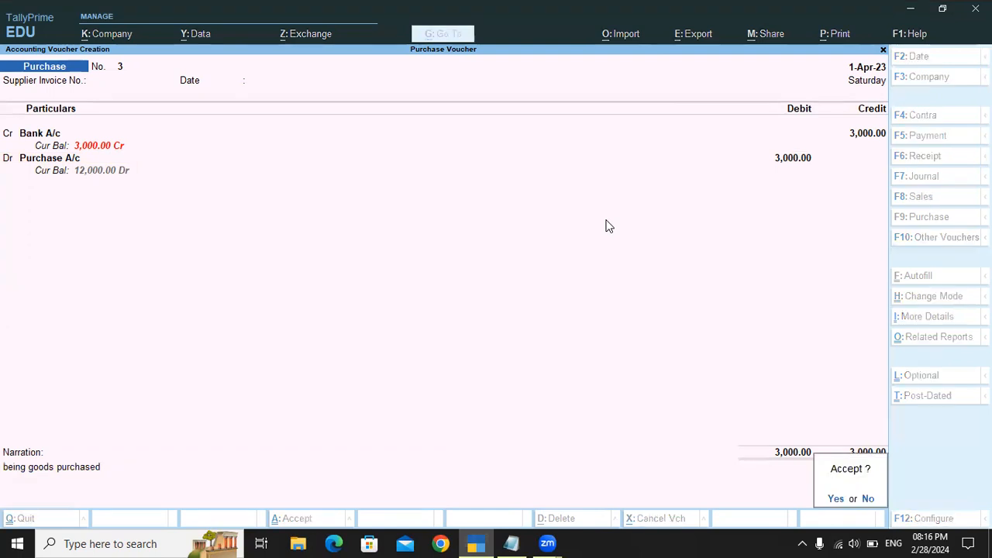
pyautogui.press('Return')
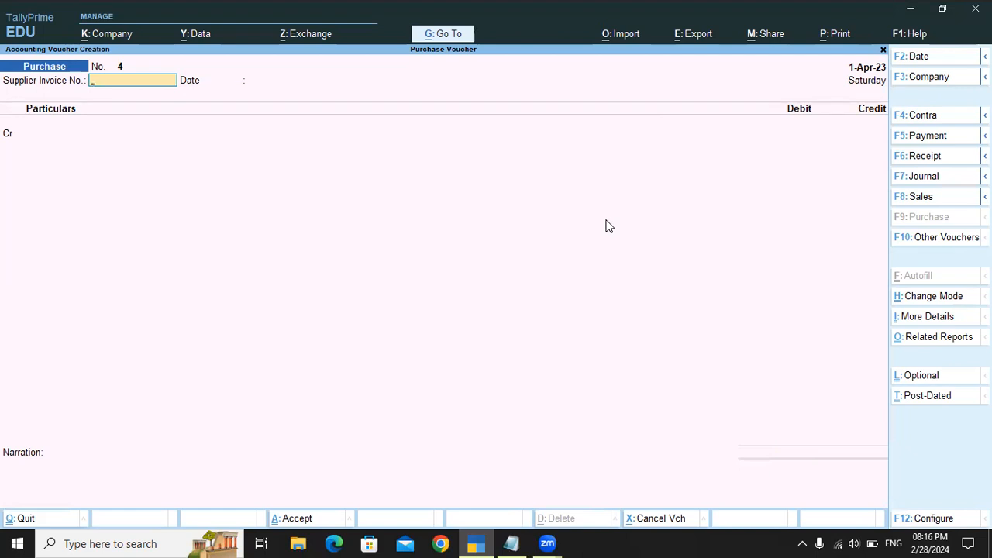
# Step: Leave the blank purchase voucher and open the Day Book to review the recorded vouchers
pyautogui.press('Escape')
pyautogui.press('y')
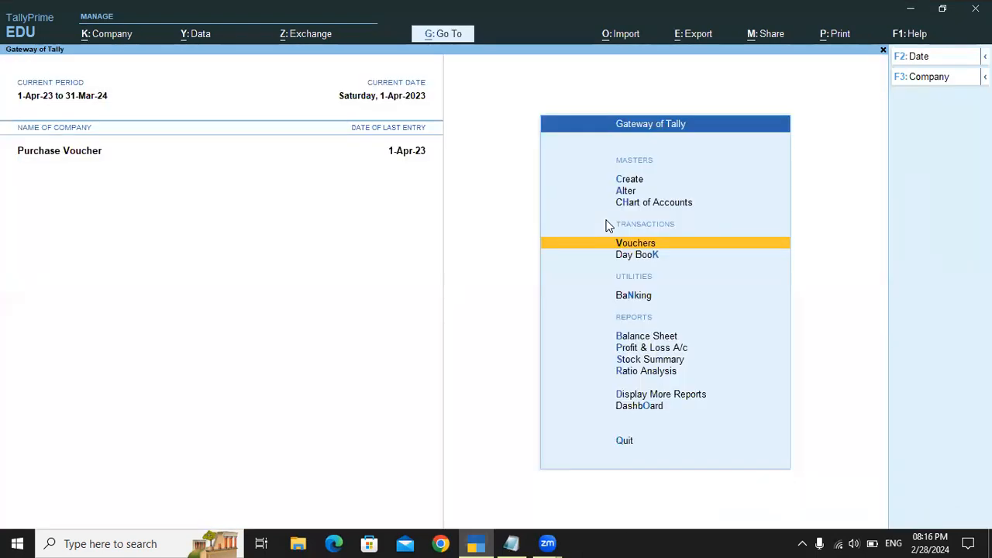
pyautogui.press('Down')
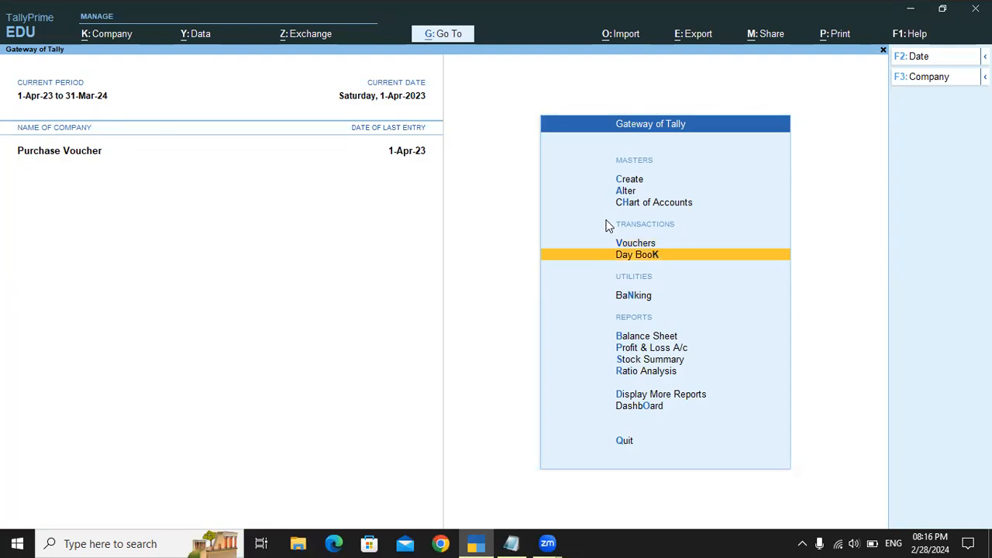
pyautogui.press('Return')
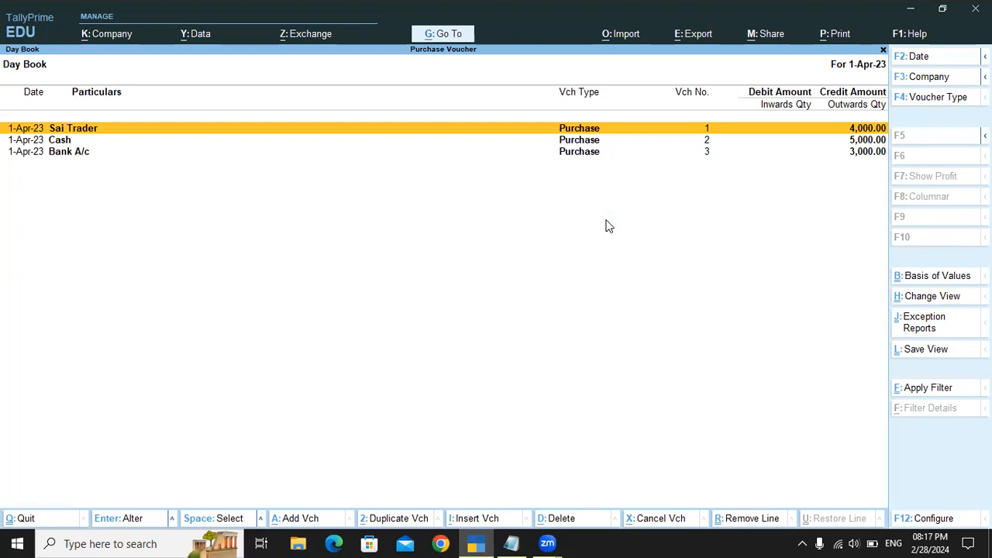
# Step: Open the Sai Trader purchase voucher for alteration and accept its existing date, party, receipt and party details
pyautogui.press('Return')
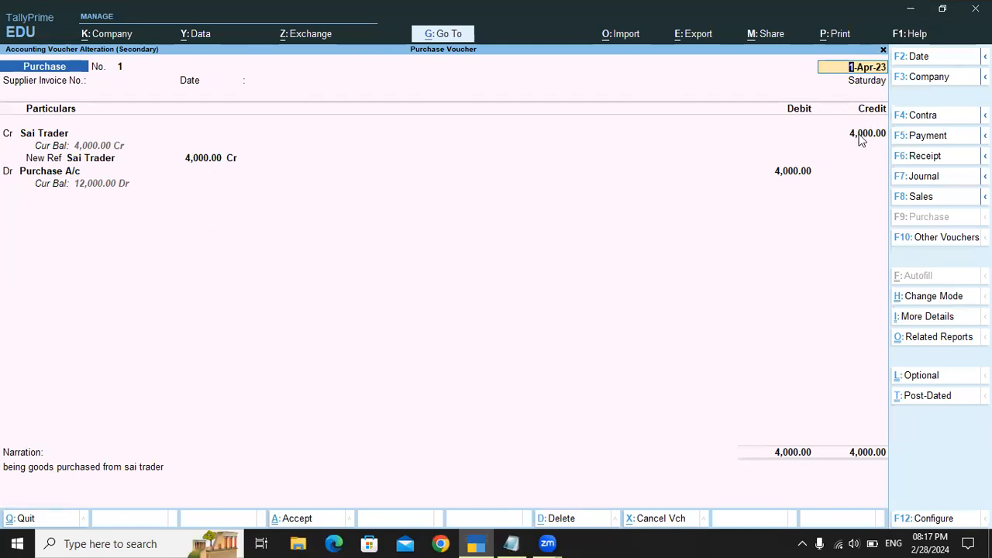
pyautogui.press('Return')
pyautogui.press('Return')
pyautogui.press('Return')
pyautogui.press('Return')
pyautogui.press('Return')
pyautogui.press('Return')
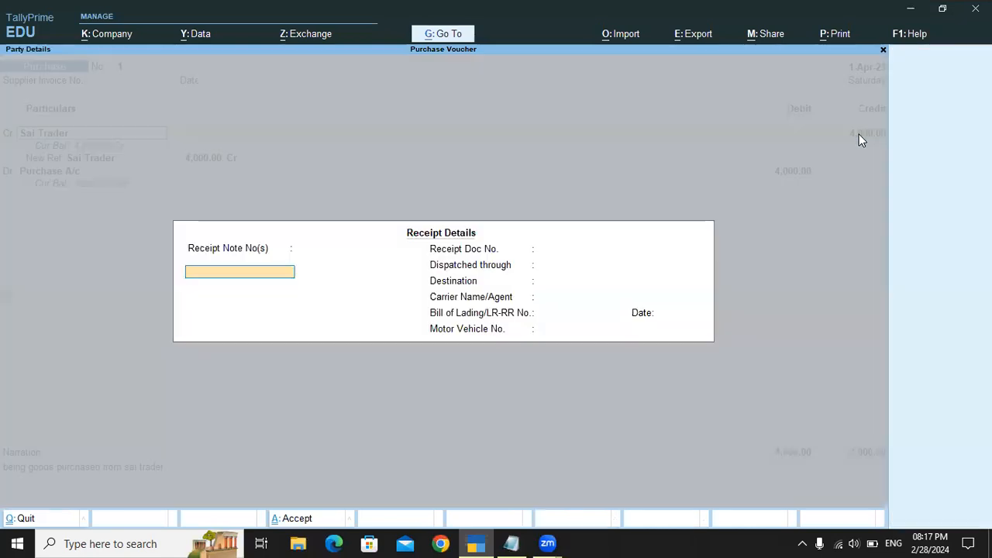
pyautogui.hotkey('ctrl', 'a')
pyautogui.press('Return')
pyautogui.hotkey('ctrl', 'a')
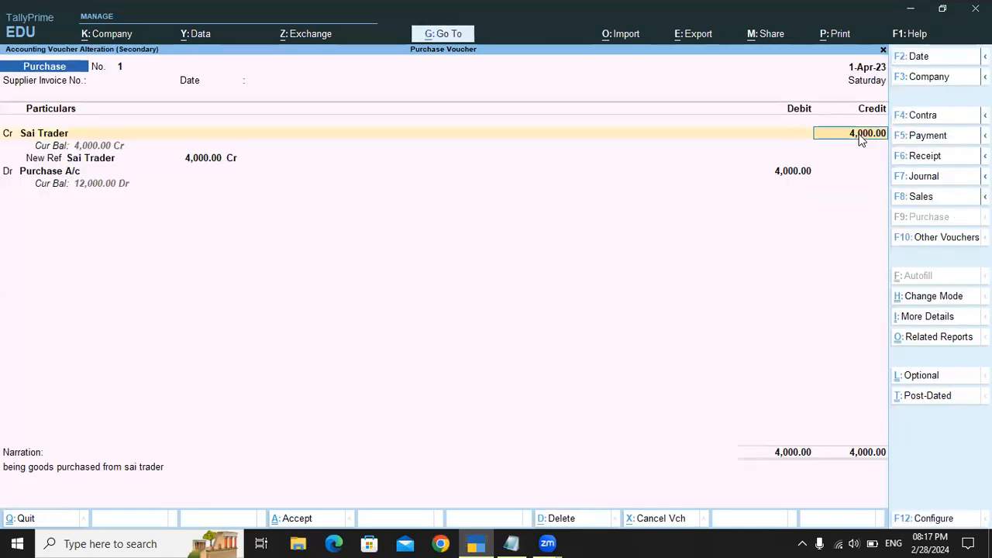
# Step: Set the Sai Trader credit amount to 6,500, keep the bill reference and save the altered voucher
pyautogui.write('6,500')
pyautogui.press('Return')
pyautogui.press('Return')
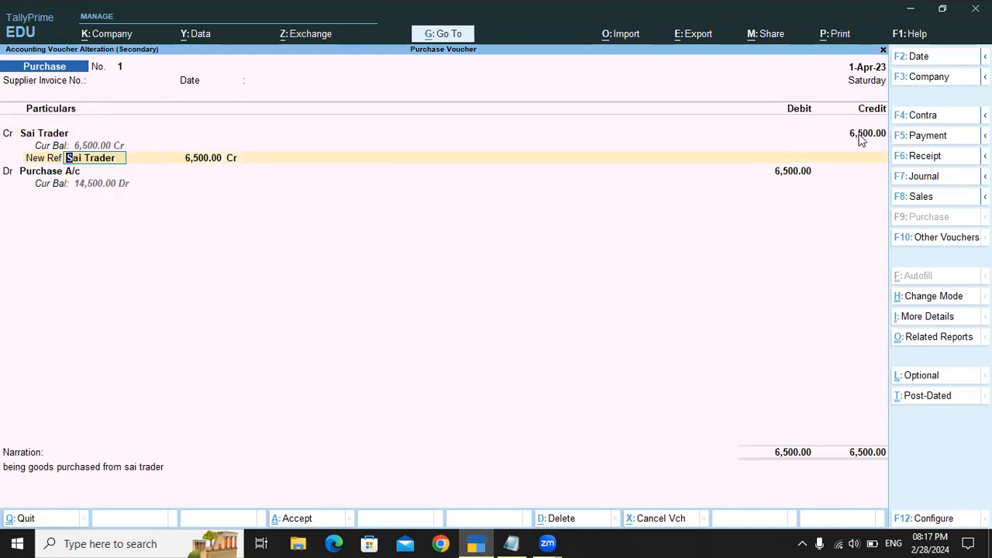
pyautogui.hotkey('ctrl', 'a')
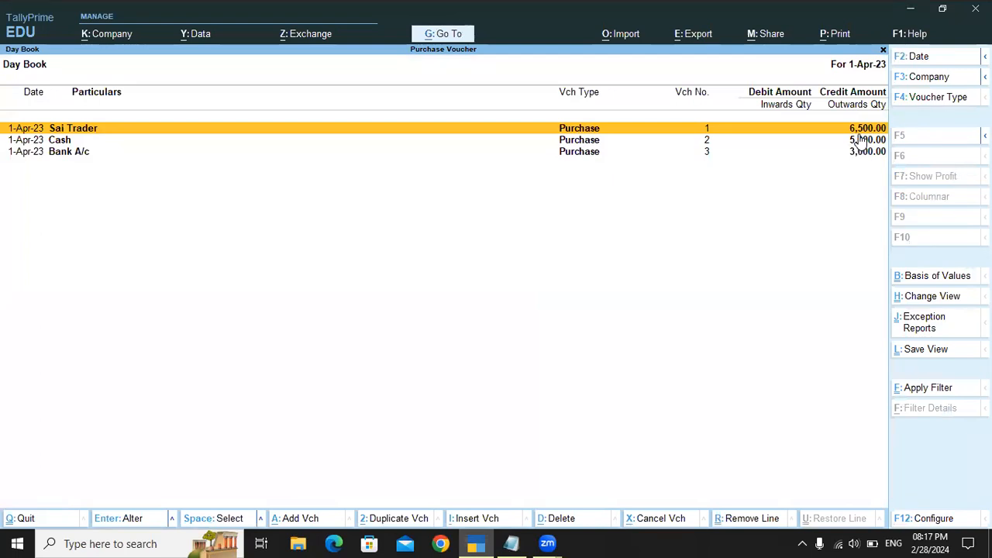
# Step: Open the Bank A/c purchase voucher from the Day Book and bring up the Bank A/c ledger for alteration from its Cr line
pyautogui.press('Down')
pyautogui.press('Down')
pyautogui.press('Up')
pyautogui.press('Down')
pyautogui.press('Return')
pyautogui.press('Return')
pyautogui.press('Return')
pyautogui.press('Return')
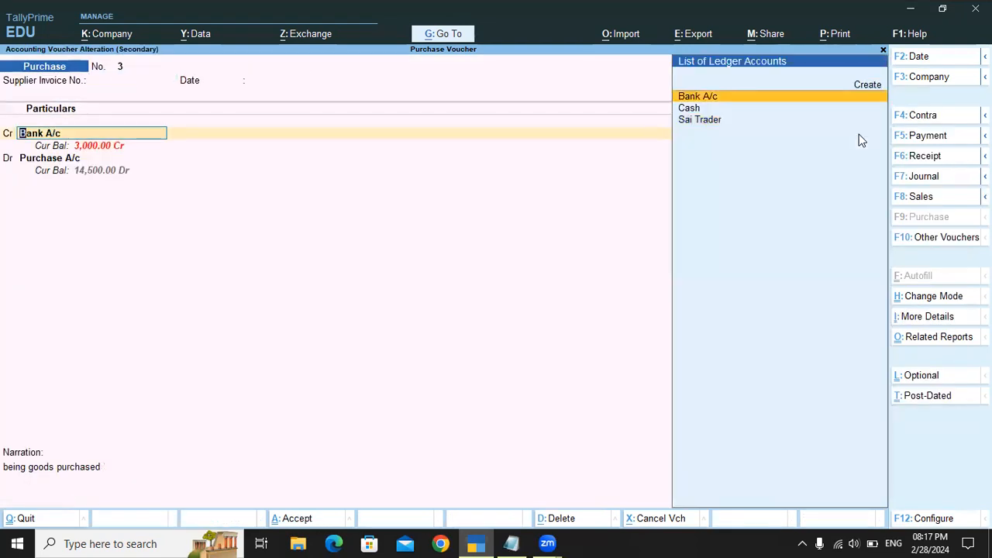
pyautogui.press('ctrl')
pyautogui.hotkey('ctrl', 'Return')
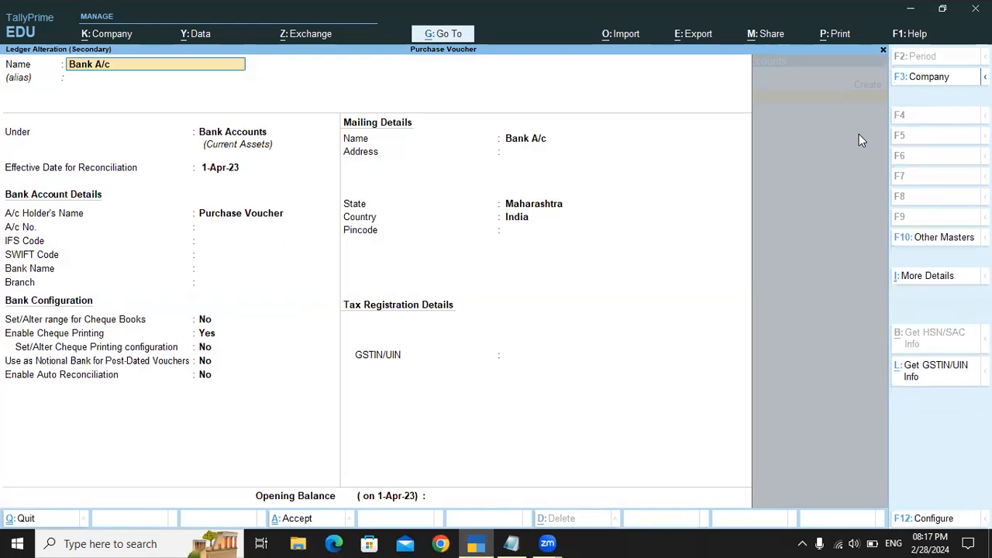
# Step: Set the Bank A/c ledger's opening balance to 50,000 Dr with the bank name Not Applicable, and save the ledger
pyautogui.press('Return')
pyautogui.press('Return')
pyautogui.press('Return')
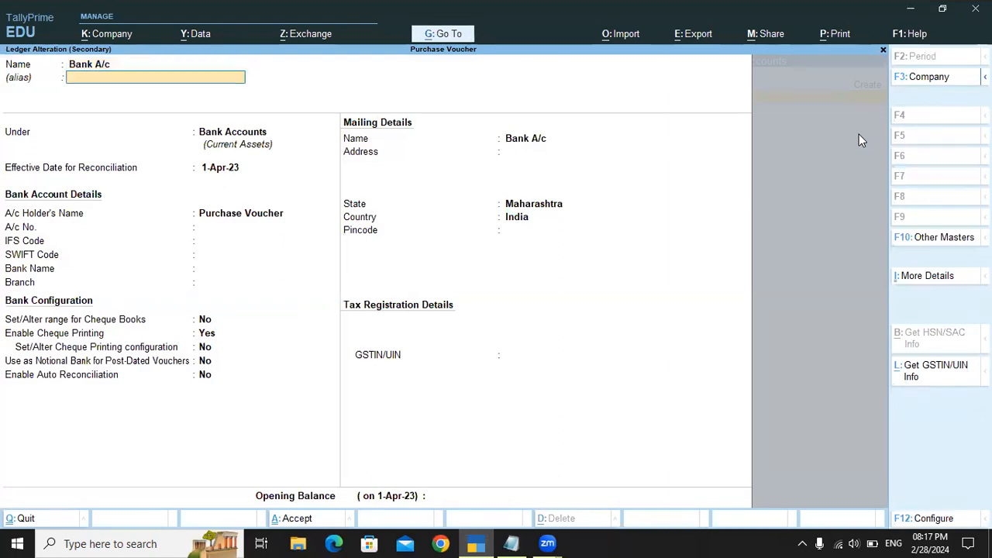
pyautogui.press('Return')
pyautogui.press('Return')
pyautogui.press('Return')
pyautogui.press('Return')
pyautogui.press('Return')
pyautogui.press('Return')
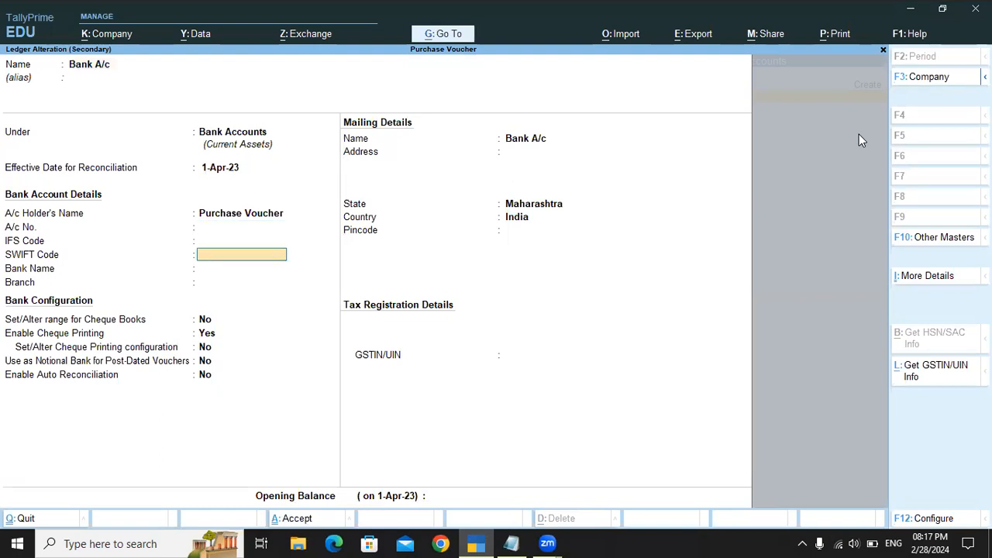
pyautogui.press('Return')
pyautogui.press('Return')
pyautogui.press('Return')
pyautogui.press('Return')
pyautogui.press('Return')
pyautogui.press('Return')
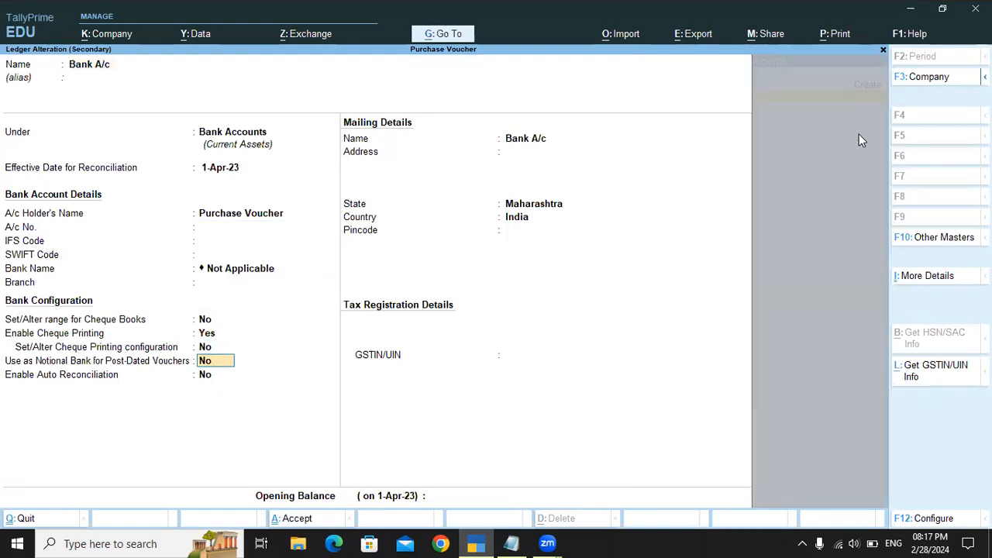
pyautogui.press('Return')
pyautogui.press('Return')
pyautogui.press('Return')
pyautogui.press('Return')
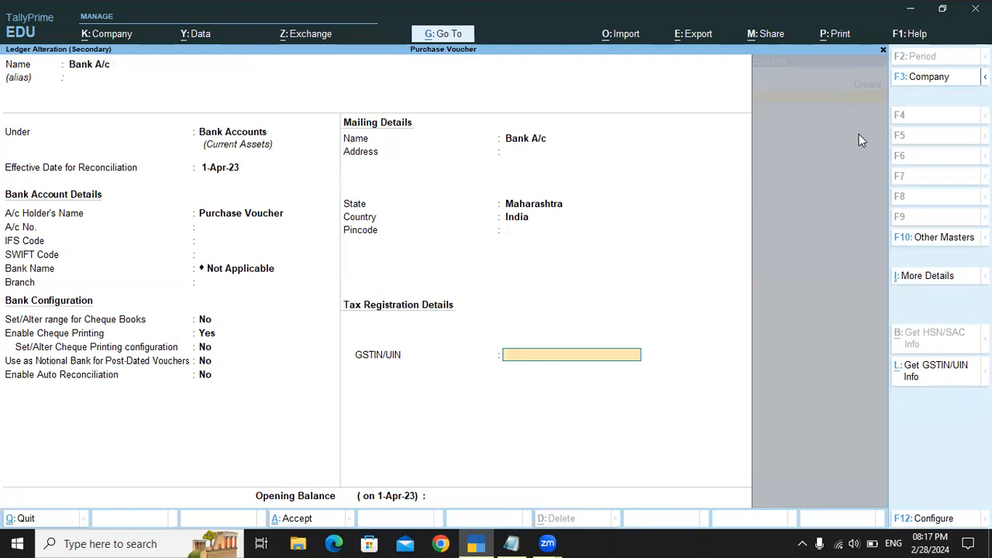
pyautogui.press('Return')
pyautogui.press('Return')
pyautogui.write('50000')
pyautogui.press('Return')
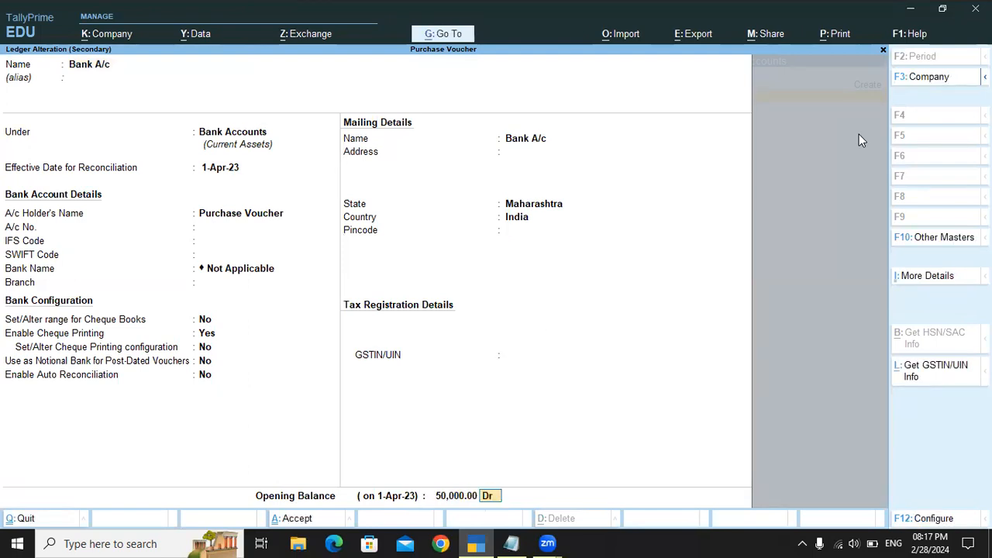
pyautogui.press('Return')
pyautogui.press('Return')
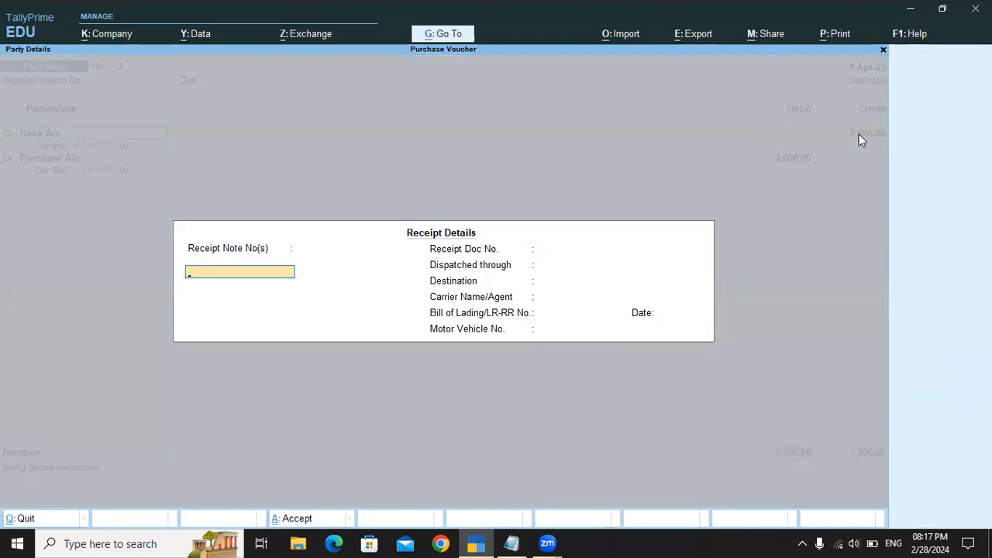
# Step: Accept the receipt, party and cheque allocation details of the Bank A/c voucher at 3,000 and save it
pyautogui.hotkey('ctrl', 'a')
pyautogui.hotkey('ctrl', 'a')
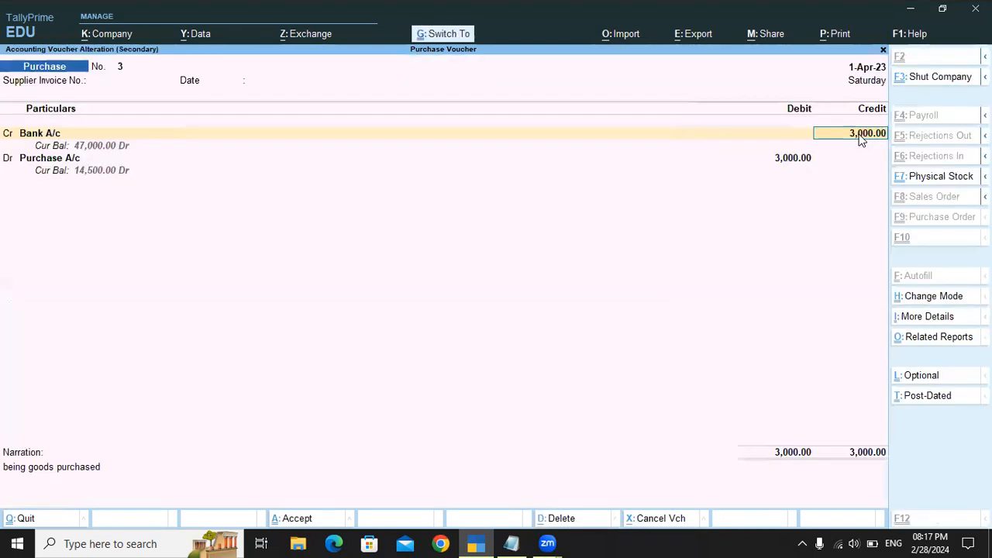
pyautogui.press('Return')
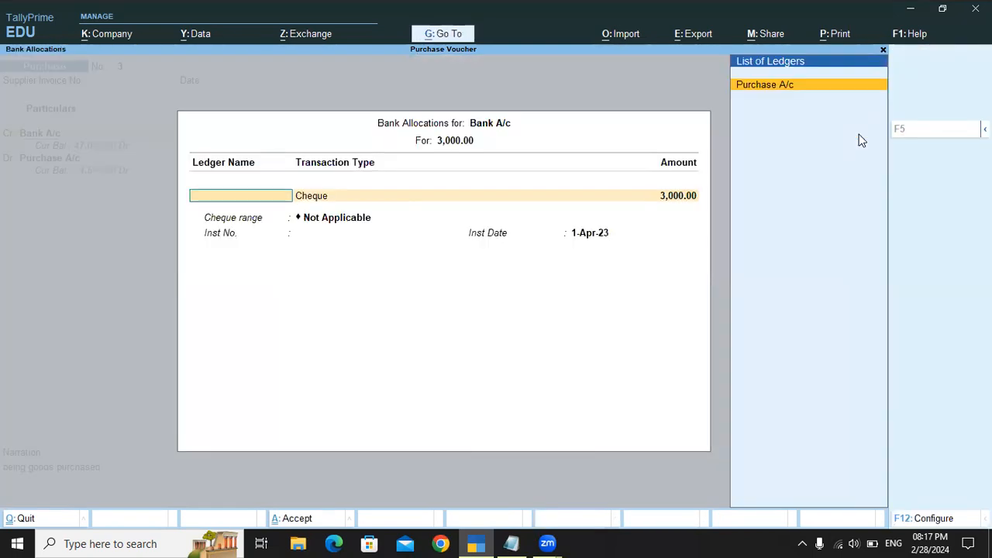
pyautogui.hotkey('ctrl', 'a')
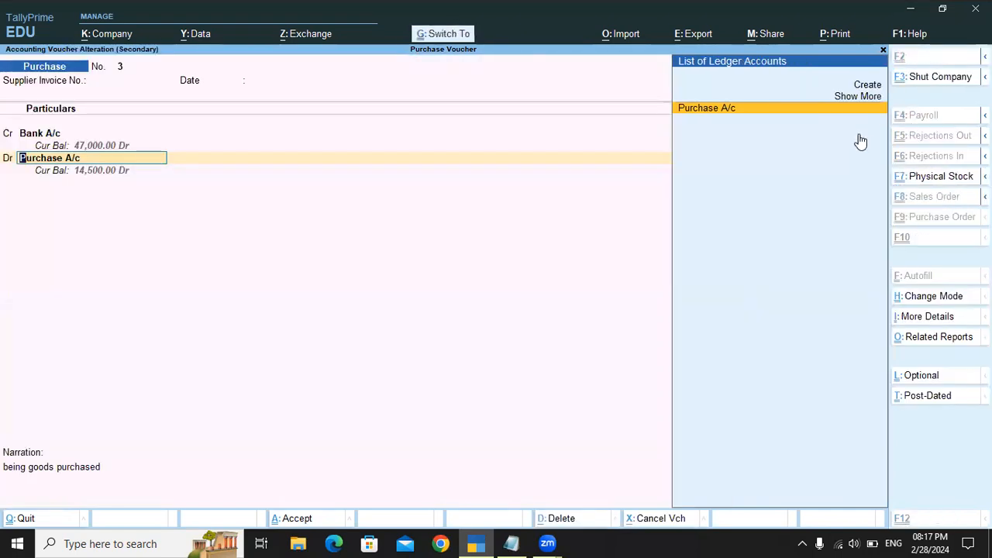
pyautogui.hotkey('ctrl', 'a')
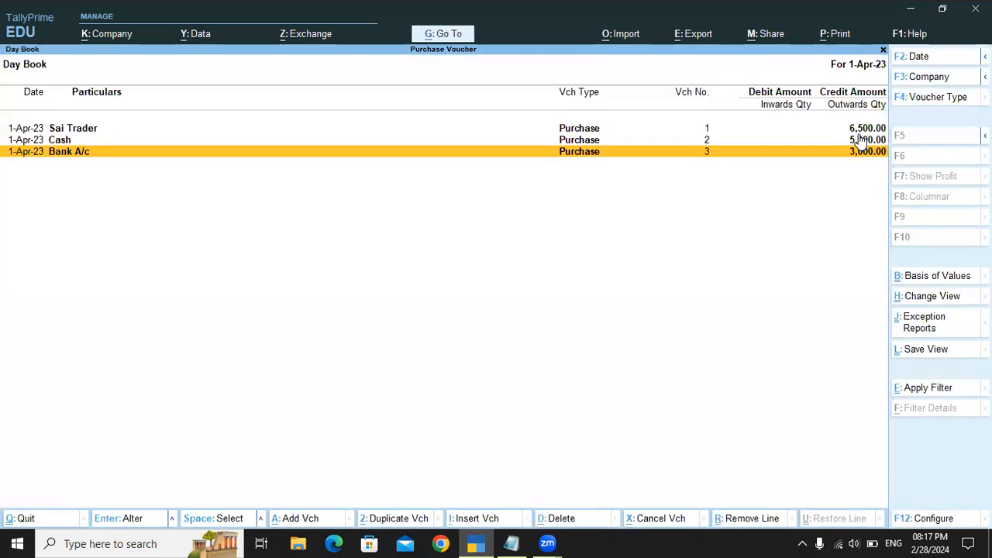
# Step: Delete the Cash purchase voucher from the Day Book and return to the Gateway of Tally
pyautogui.click(860, 139)
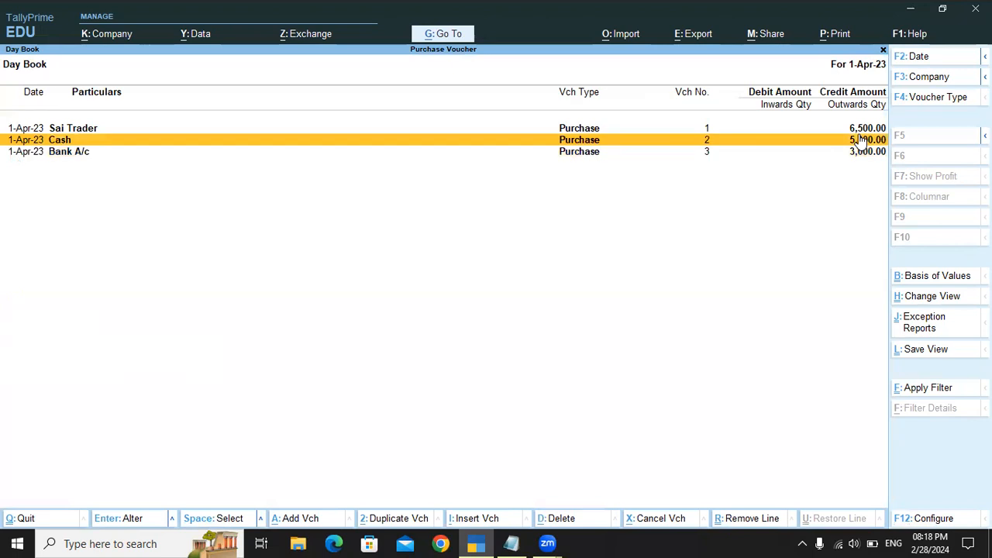
pyautogui.click(860, 140)
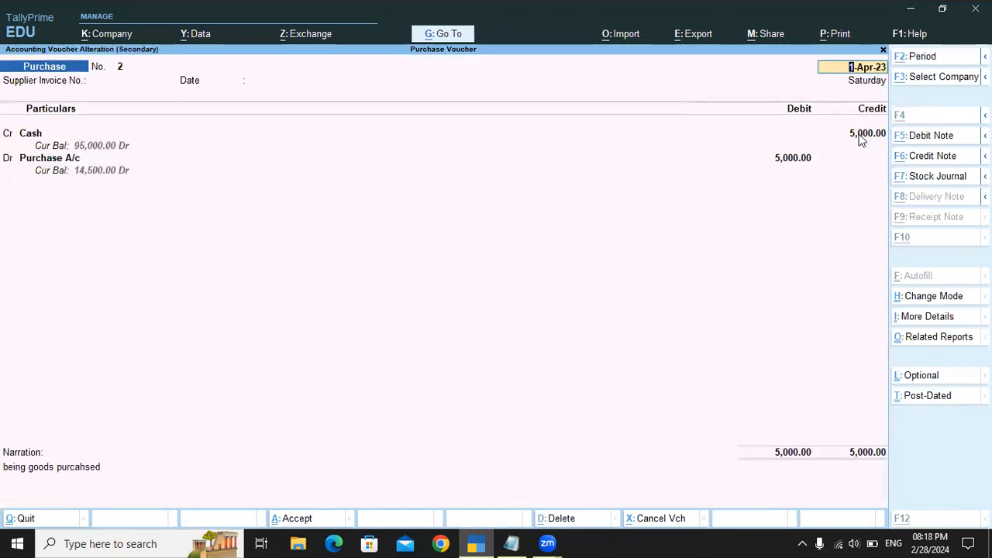
pyautogui.hotkey('alt', 'd')
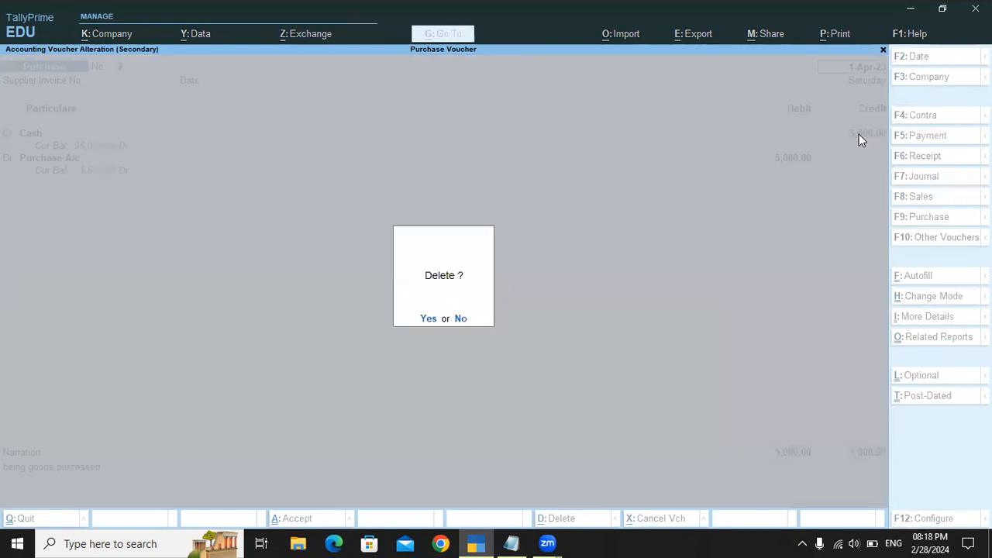
pyautogui.press('y')
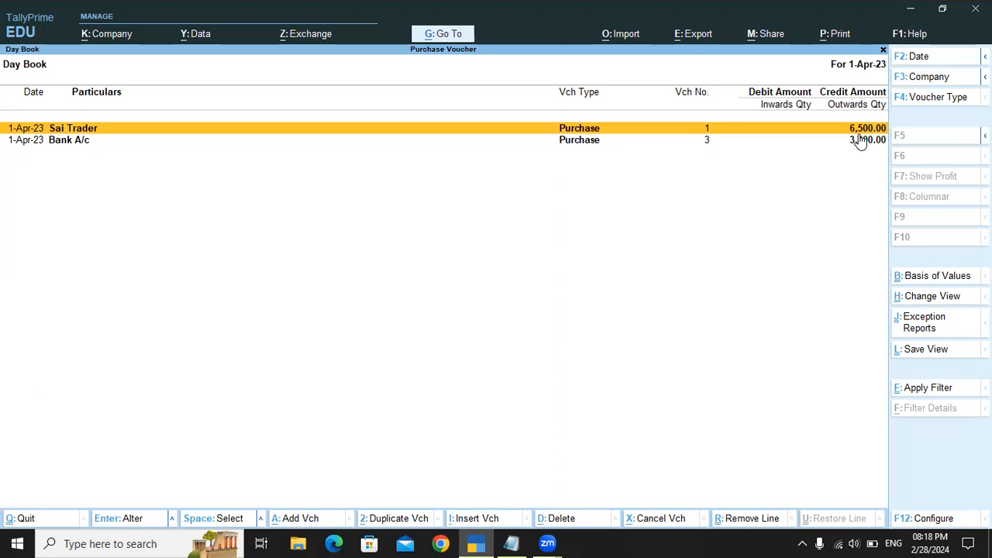
pyautogui.press('Escape')
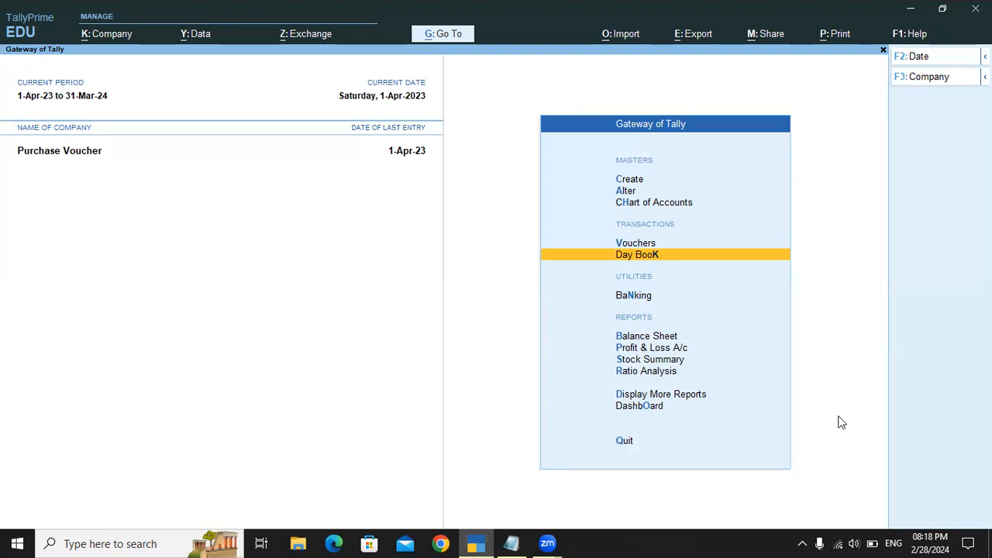
pyautogui.press('Return')
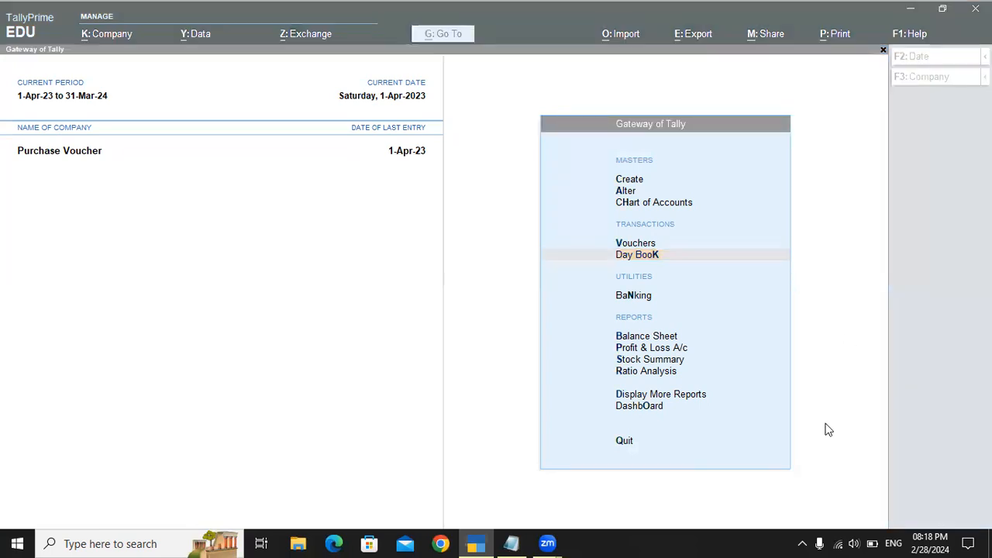